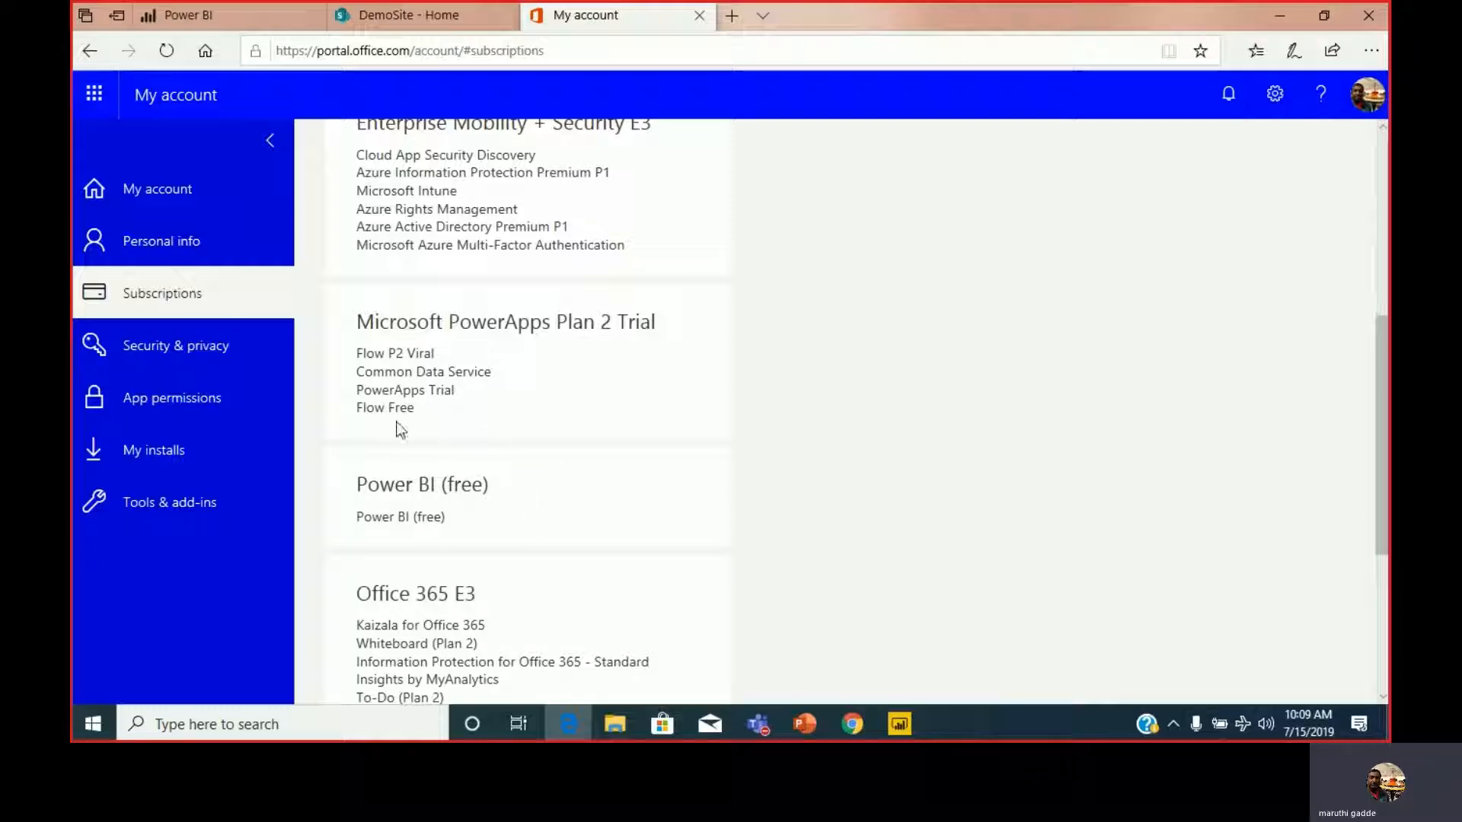
Review the account's Power BI licences and open the Issues list from the DemoSite site contents.
{"action": "scroll", "coordinate": [495, 457], "scroll_direction": "up", "scroll_amount": 1}
{"action": "scroll", "coordinate": [493, 417], "scroll_direction": "up", "scroll_amount": 1}
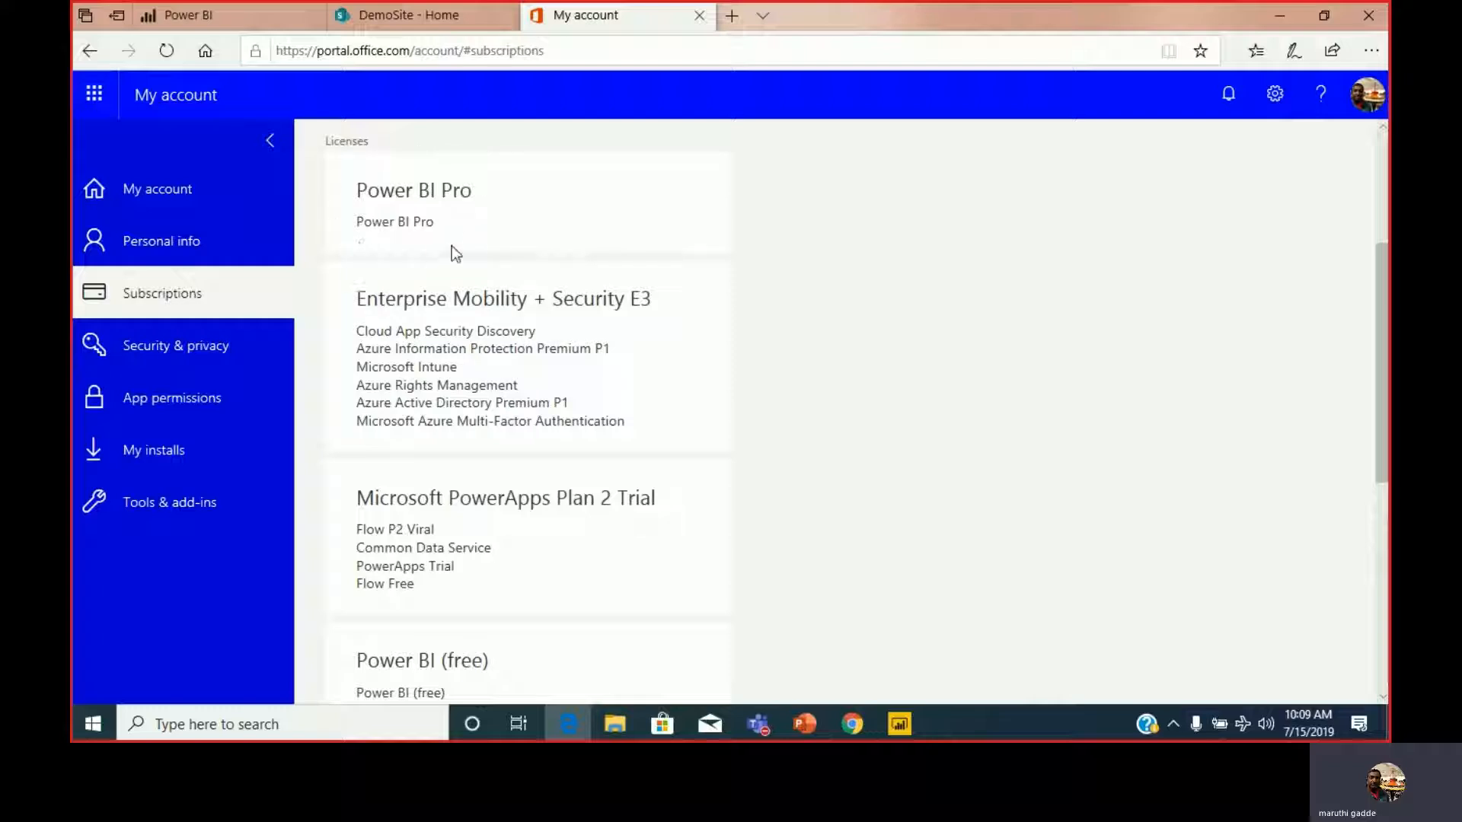
{"action": "left_click", "coordinate": [420, 19]}
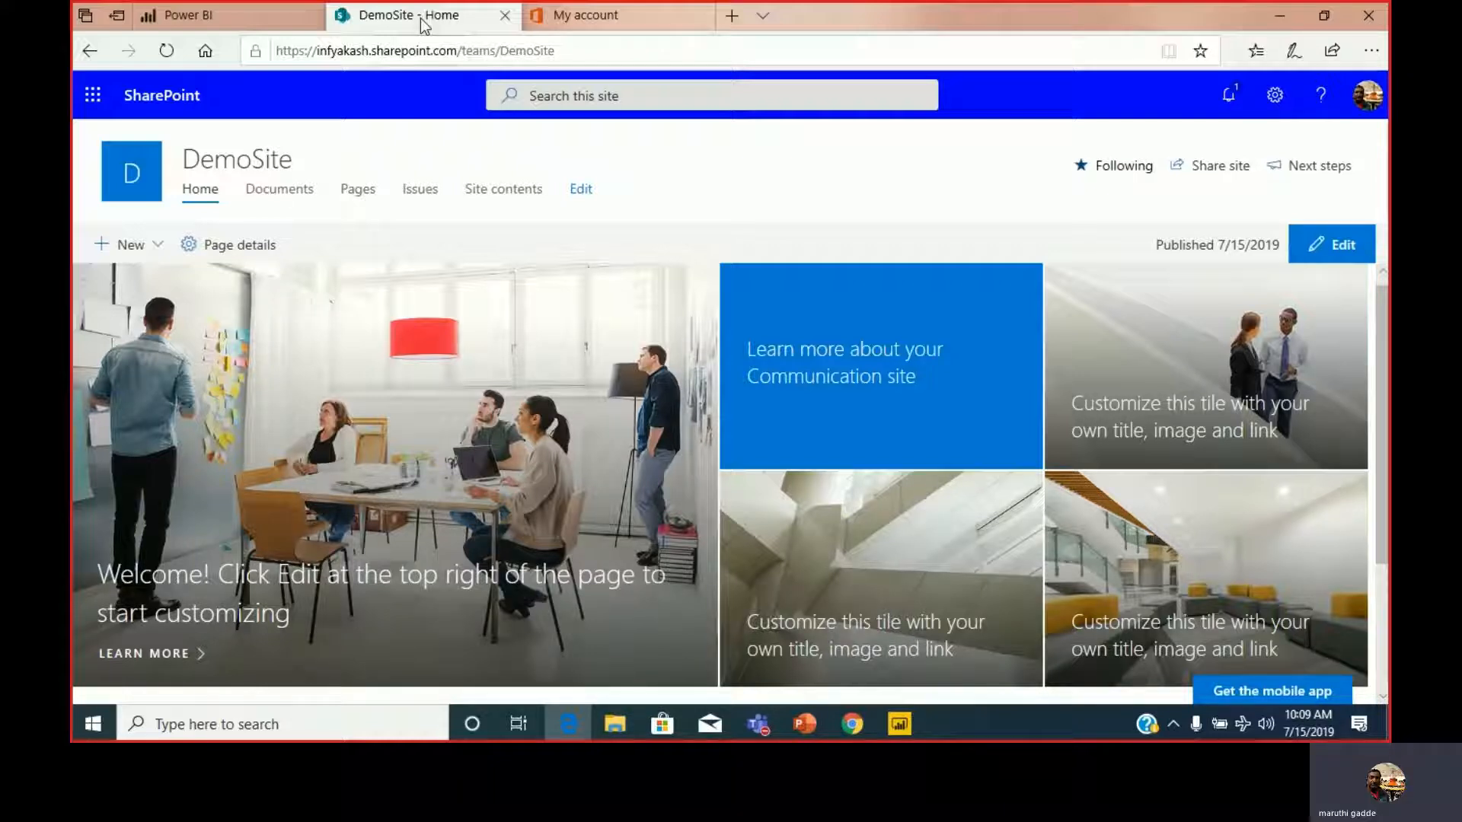
{"action": "left_click", "coordinate": [514, 199]}
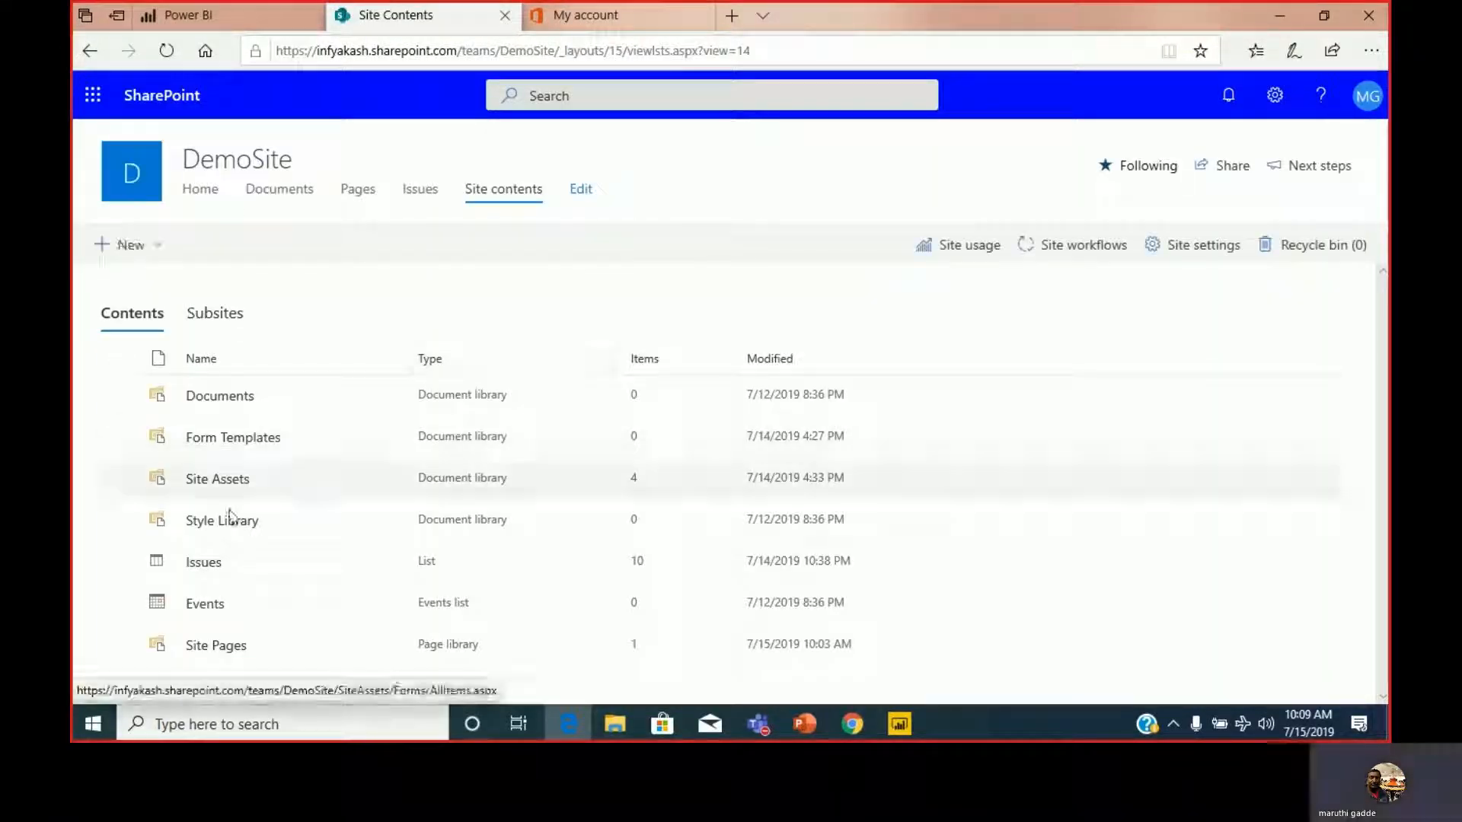
{"action": "left_click", "coordinate": [210, 565]}
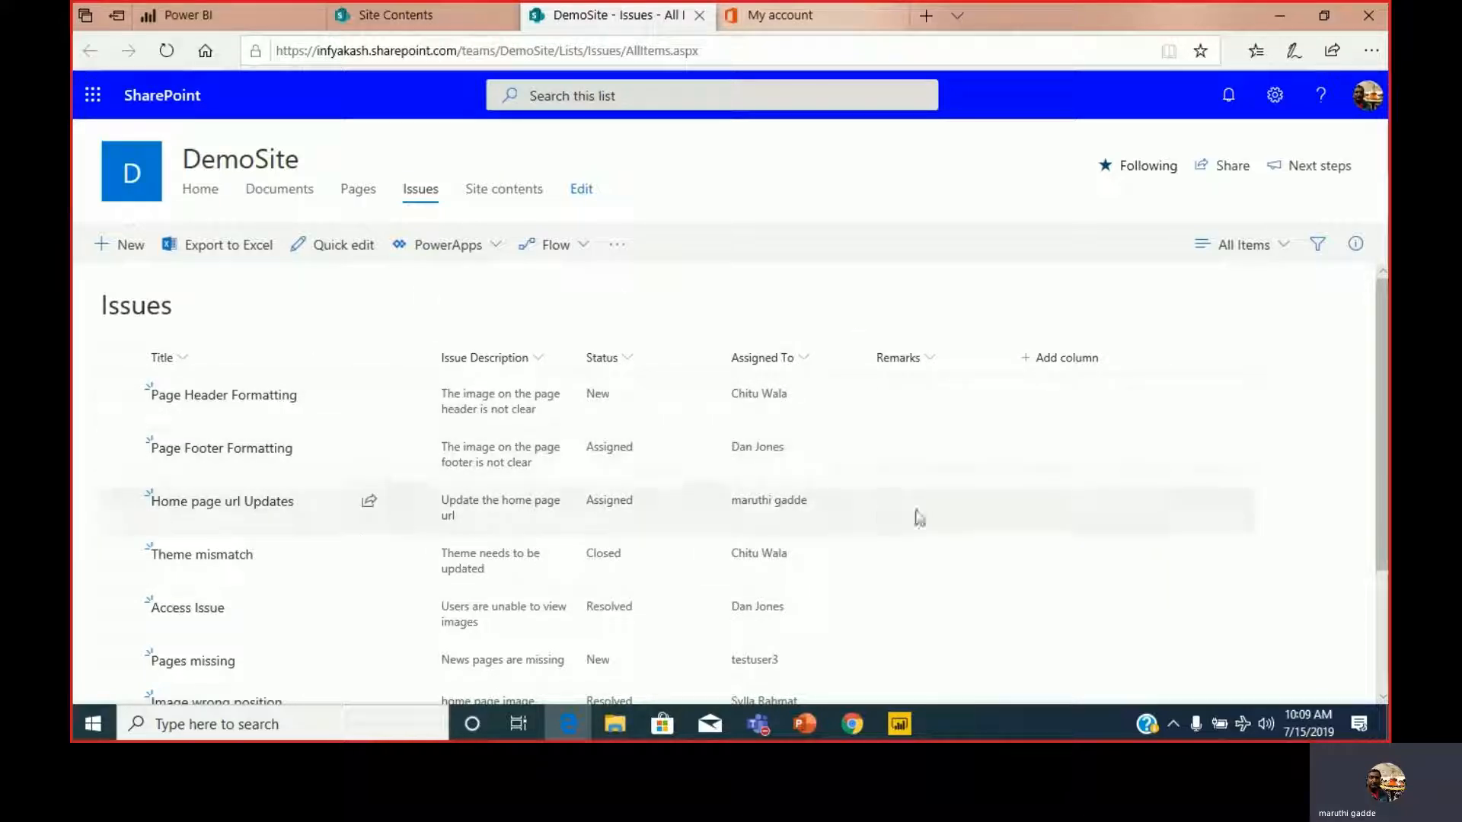
{"action": "left_click", "coordinate": [901, 721]}
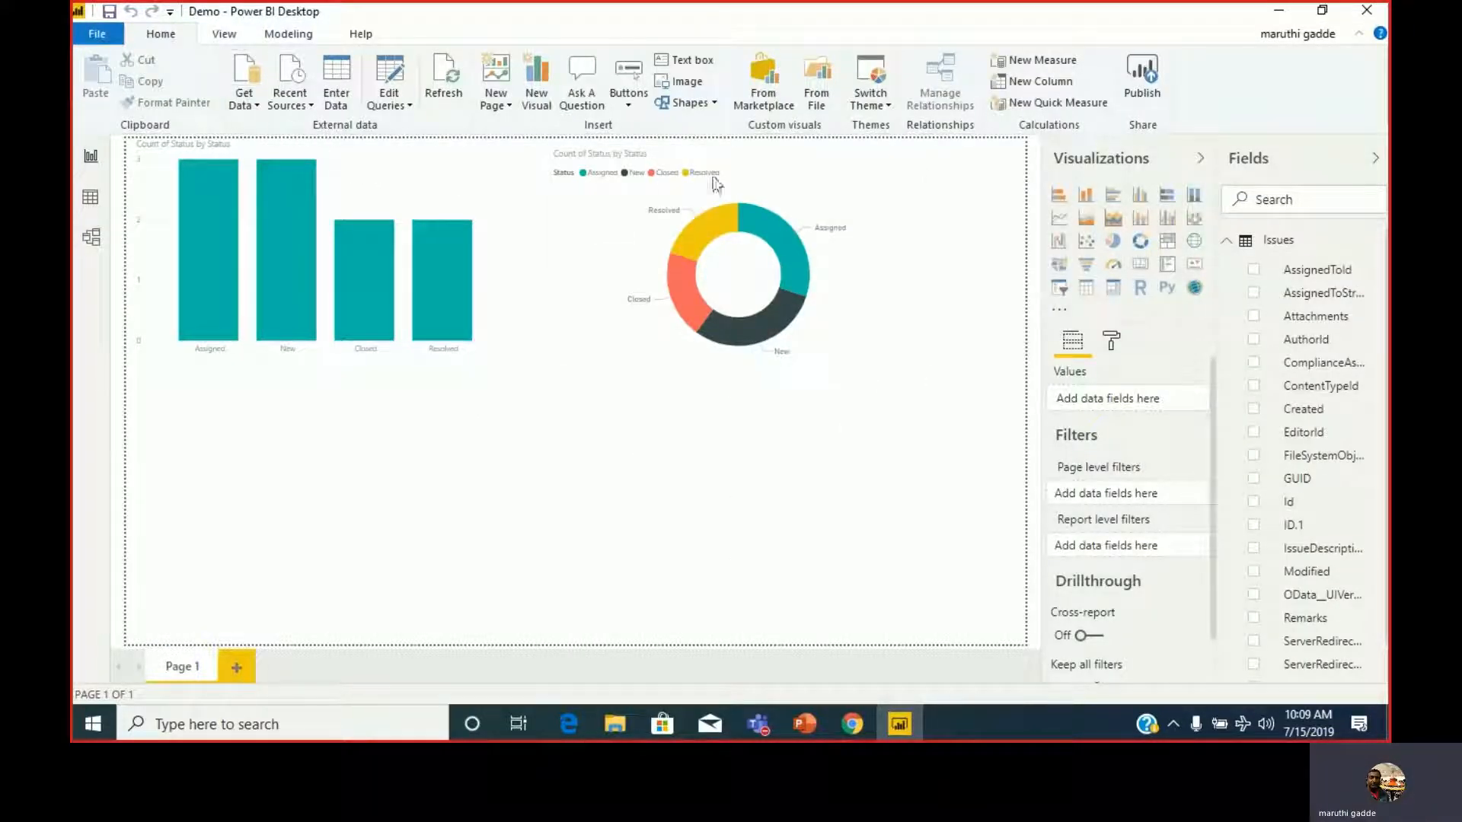
{"action": "left_click", "coordinate": [263, 109]}
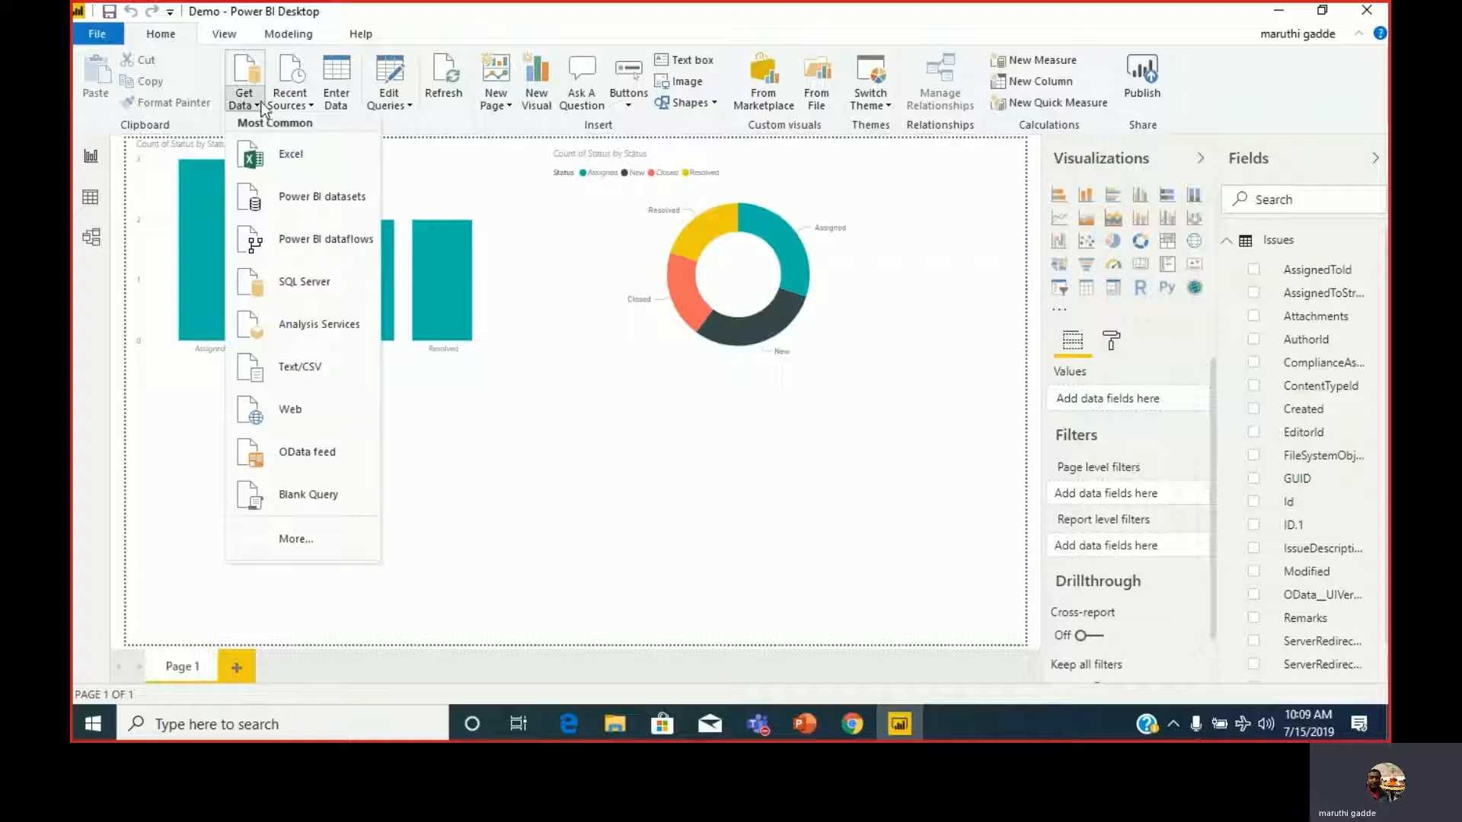
{"action": "left_click", "coordinate": [310, 541]}
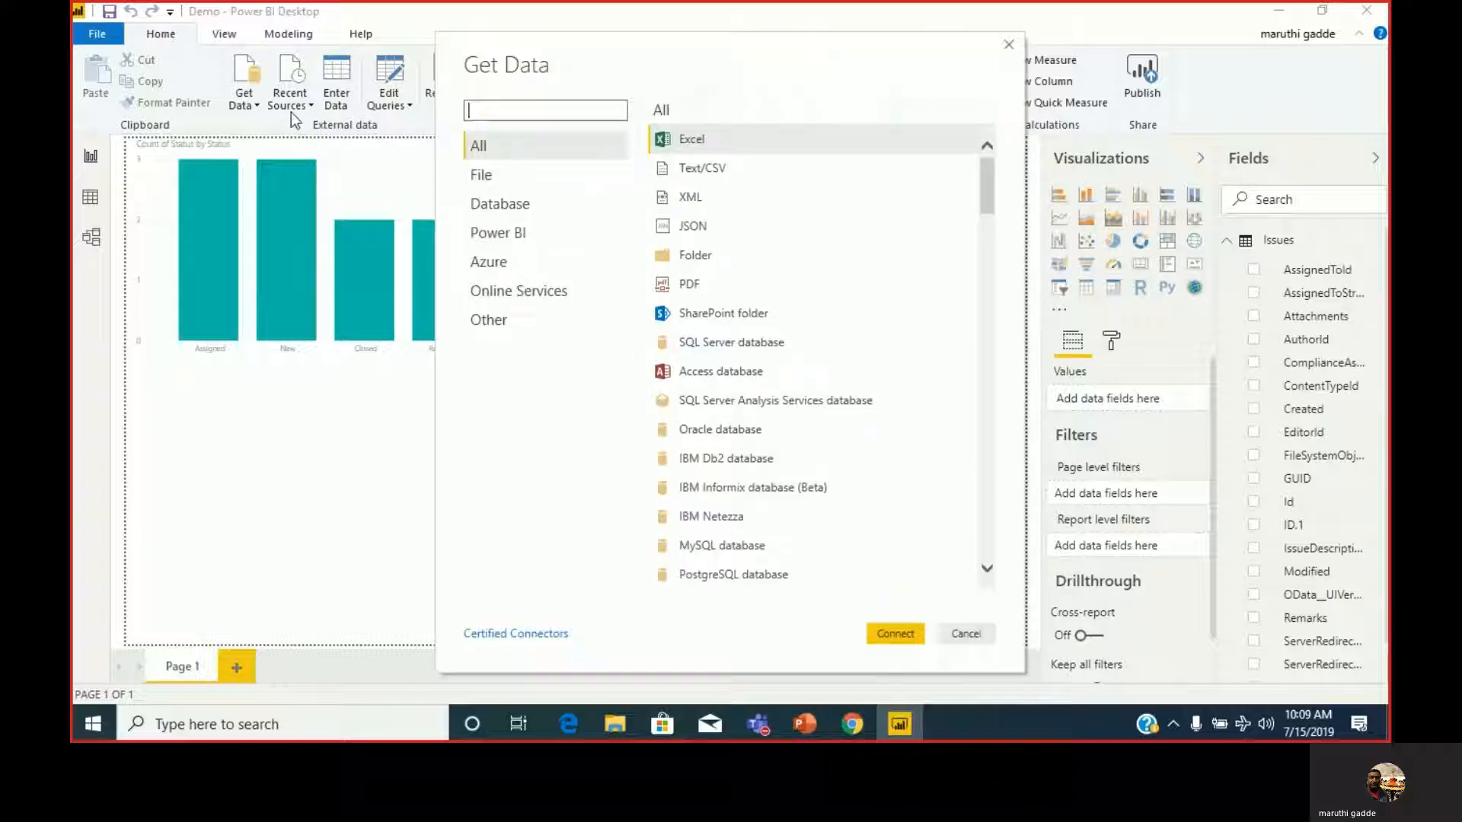
{"action": "left_click", "coordinate": [510, 293]}
{"action": "left_click", "coordinate": [733, 145]}
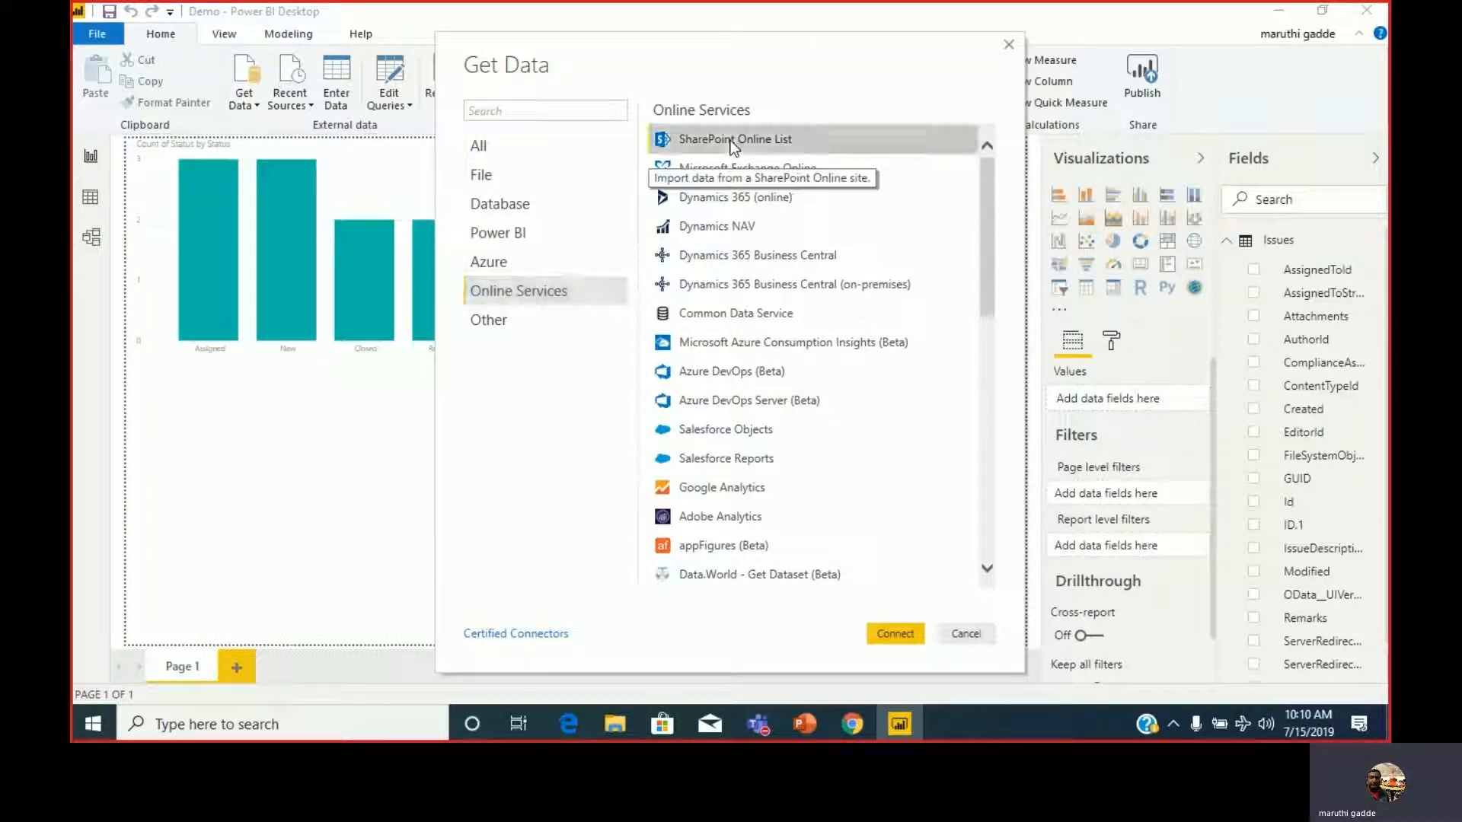
{"action": "left_click", "coordinate": [896, 633]}
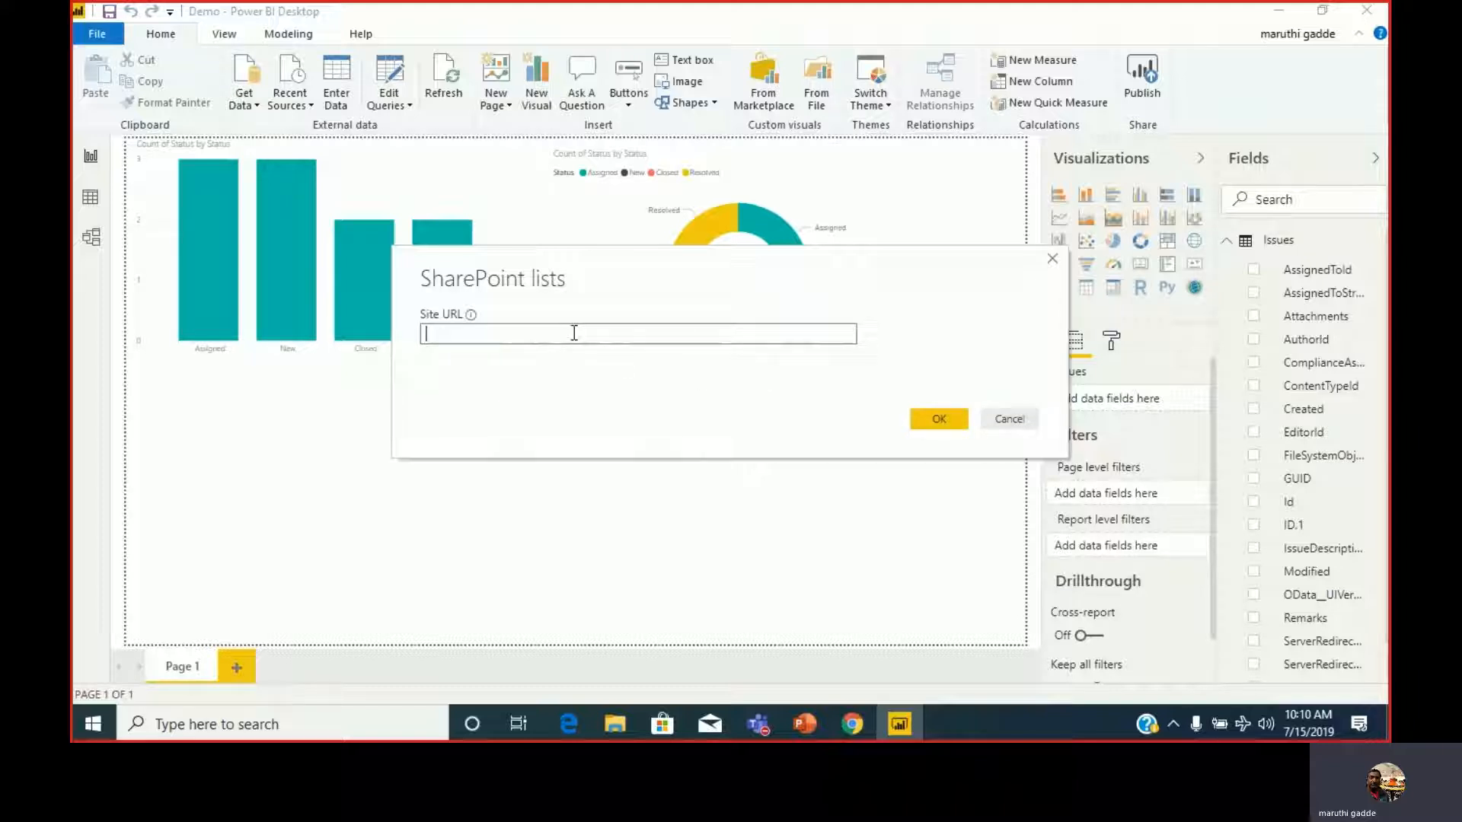
{"action": "left_click", "coordinate": [1007, 420]}
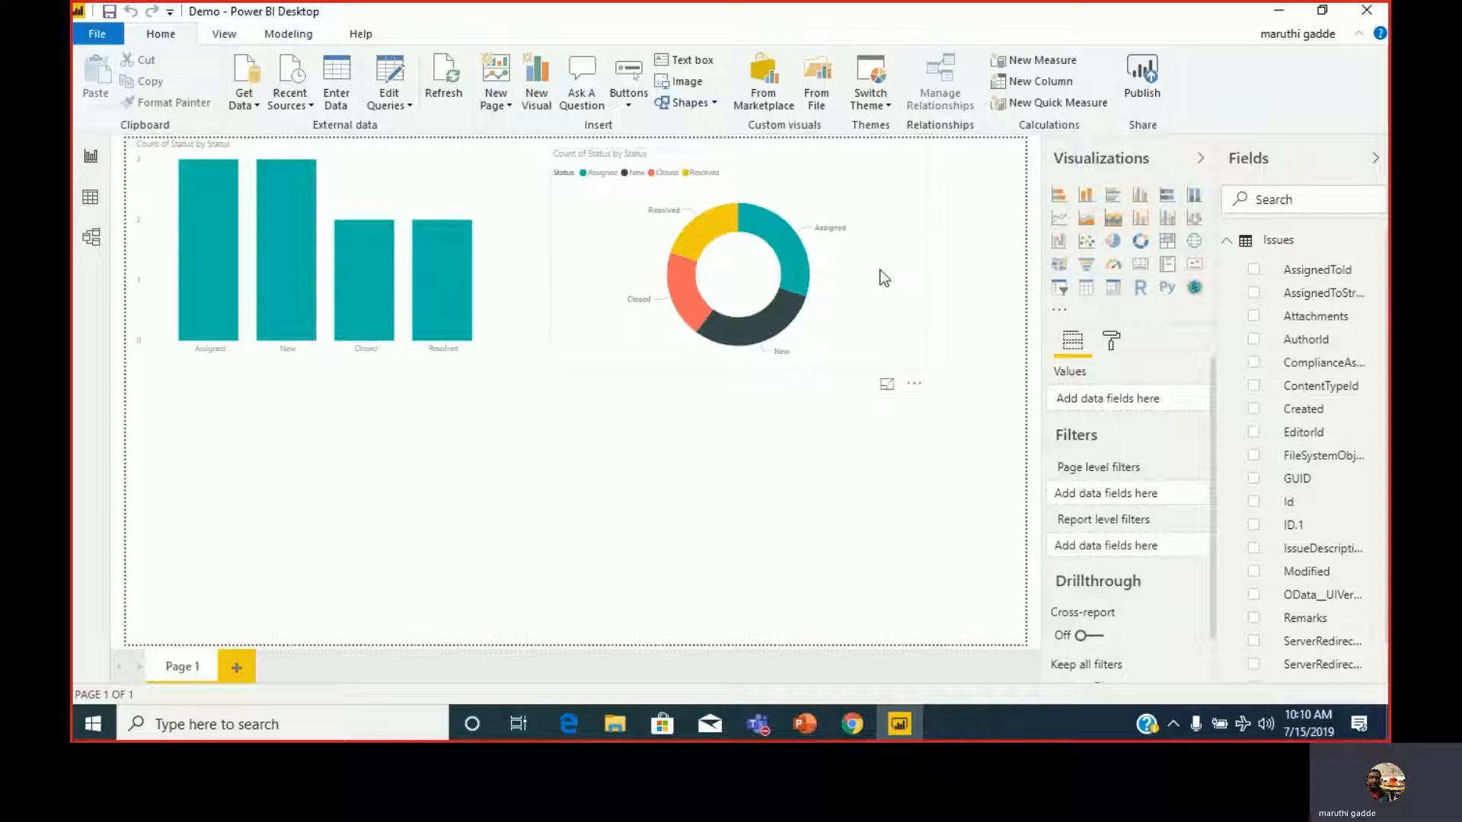
Switch to the Power BI service in the browser and show the list of app workspaces.
{"action": "left_click", "coordinate": [860, 725]}
{"action": "left_click", "coordinate": [861, 724]}
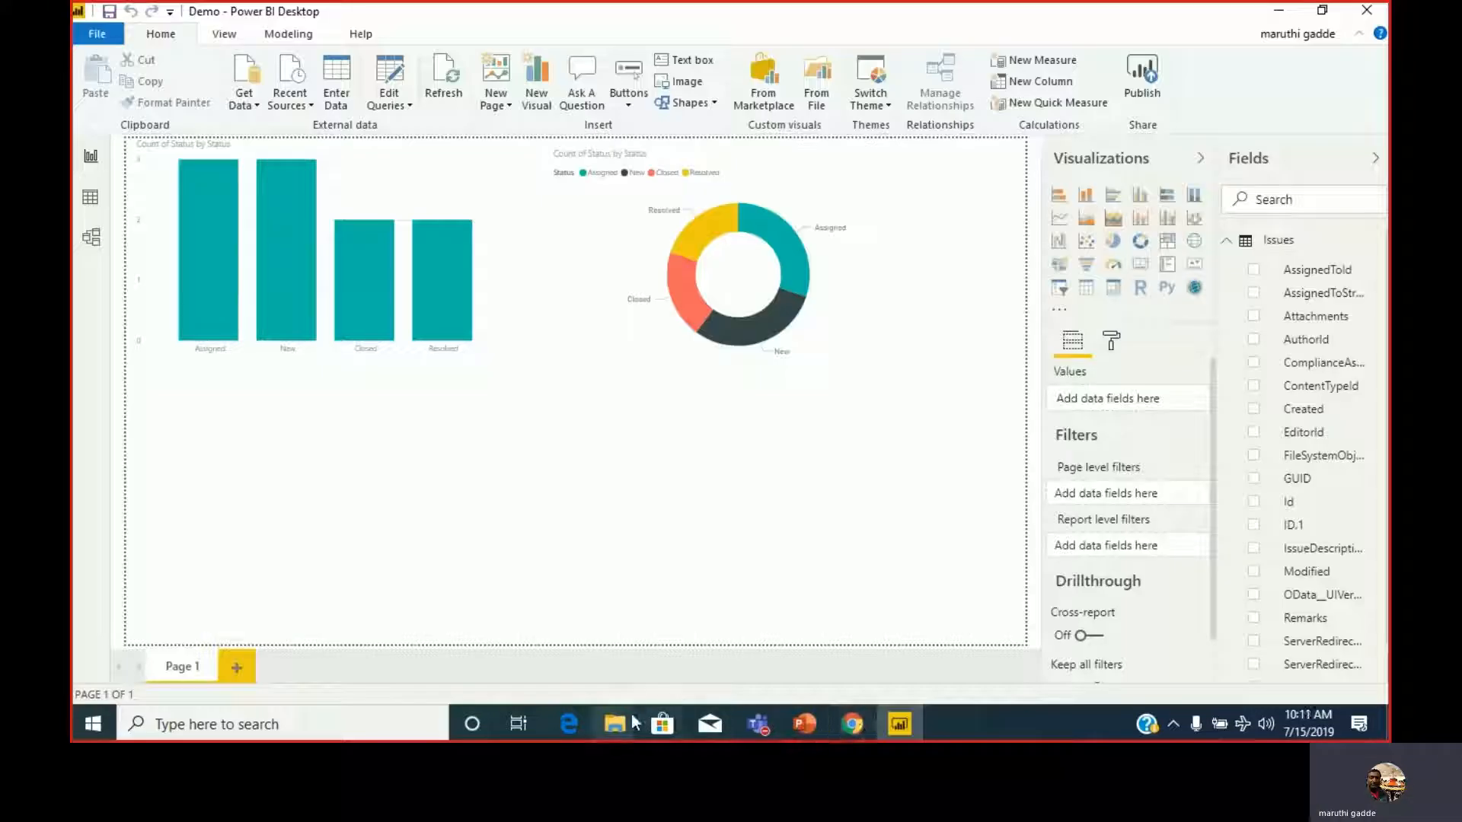
{"action": "left_click", "coordinate": [569, 724]}
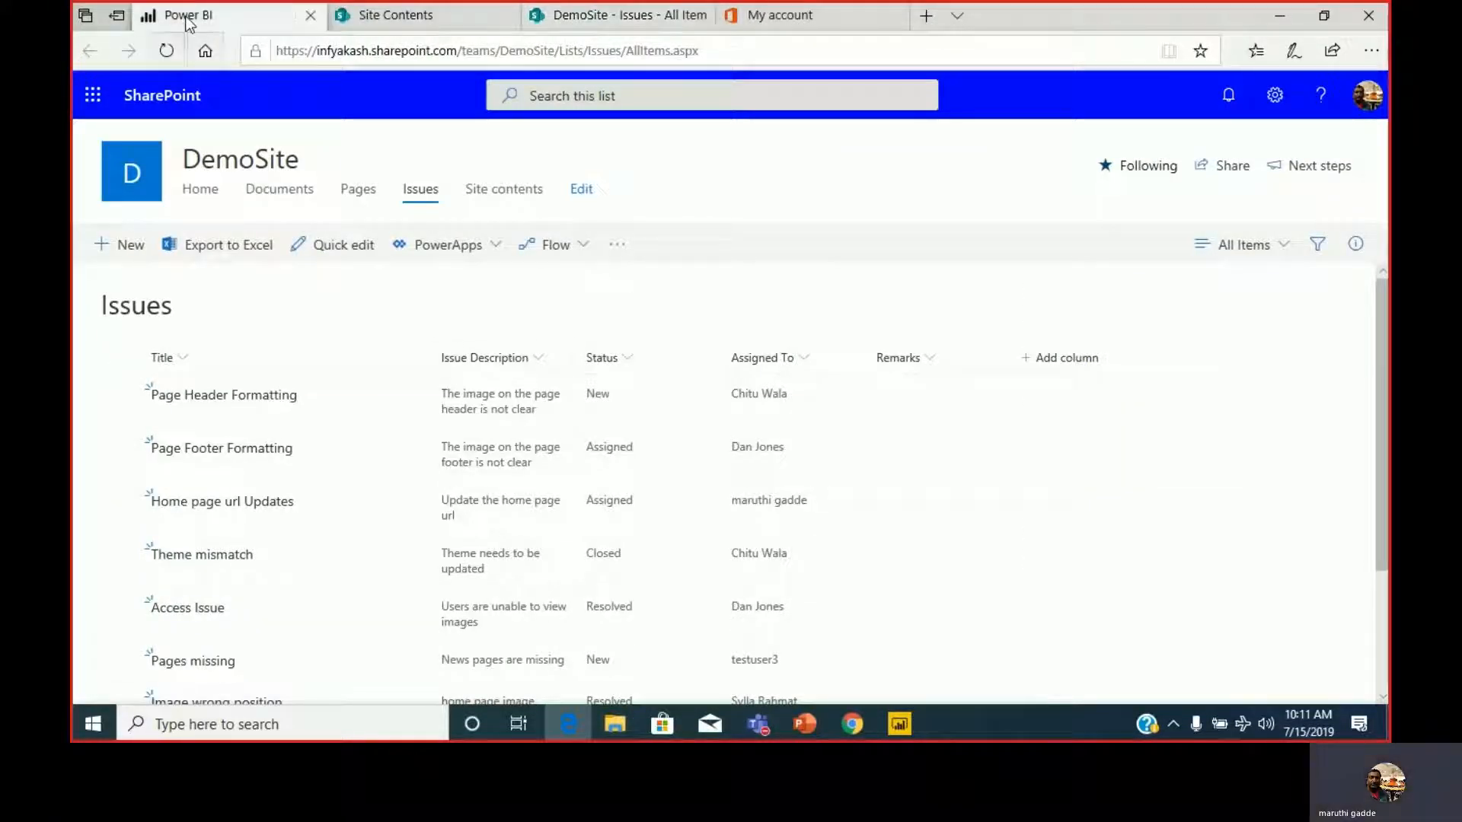
{"action": "left_click", "coordinate": [188, 19]}
{"action": "left_click", "coordinate": [92, 96]}
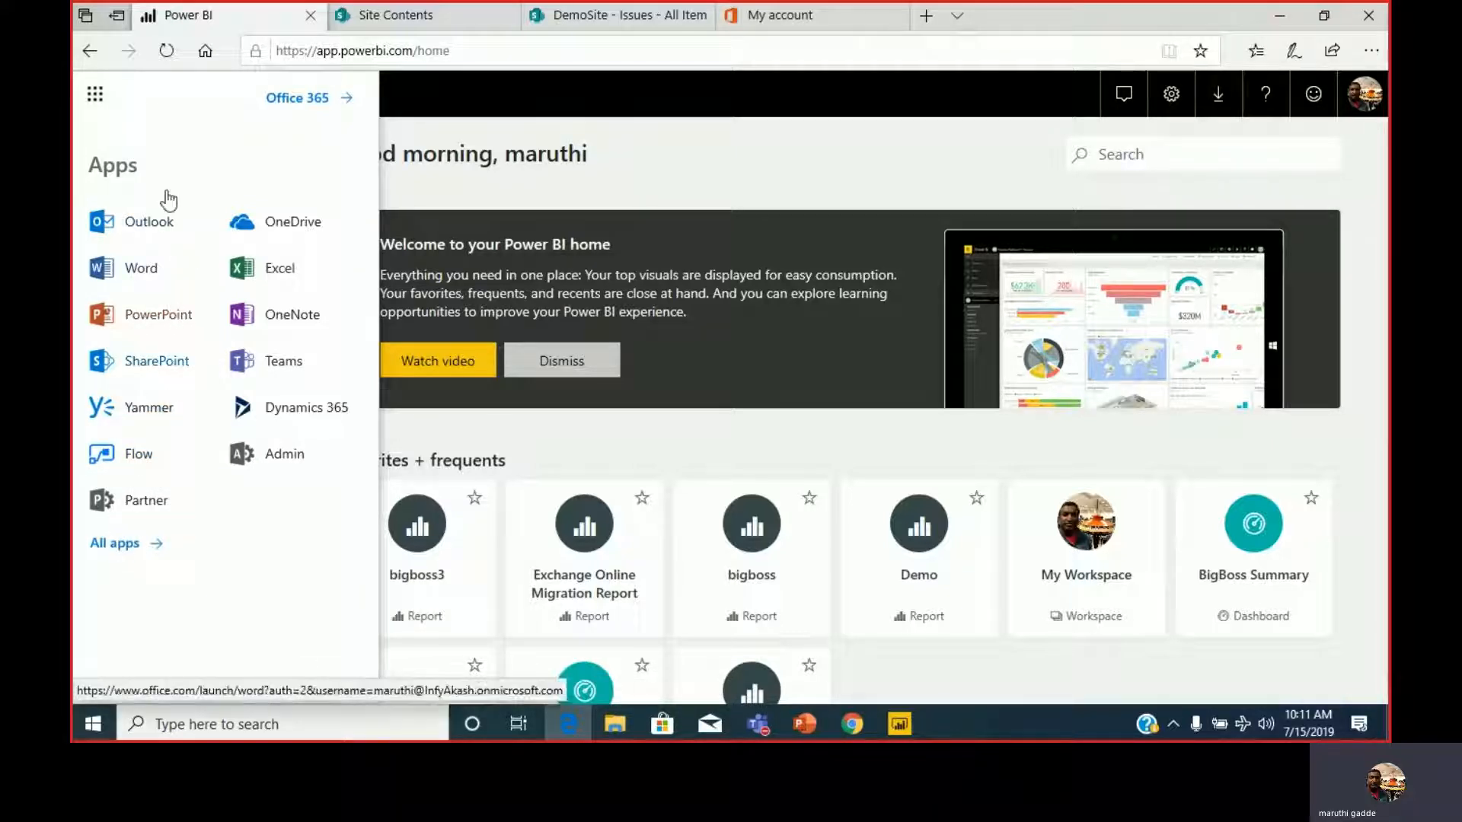
{"action": "left_click", "coordinate": [512, 88]}
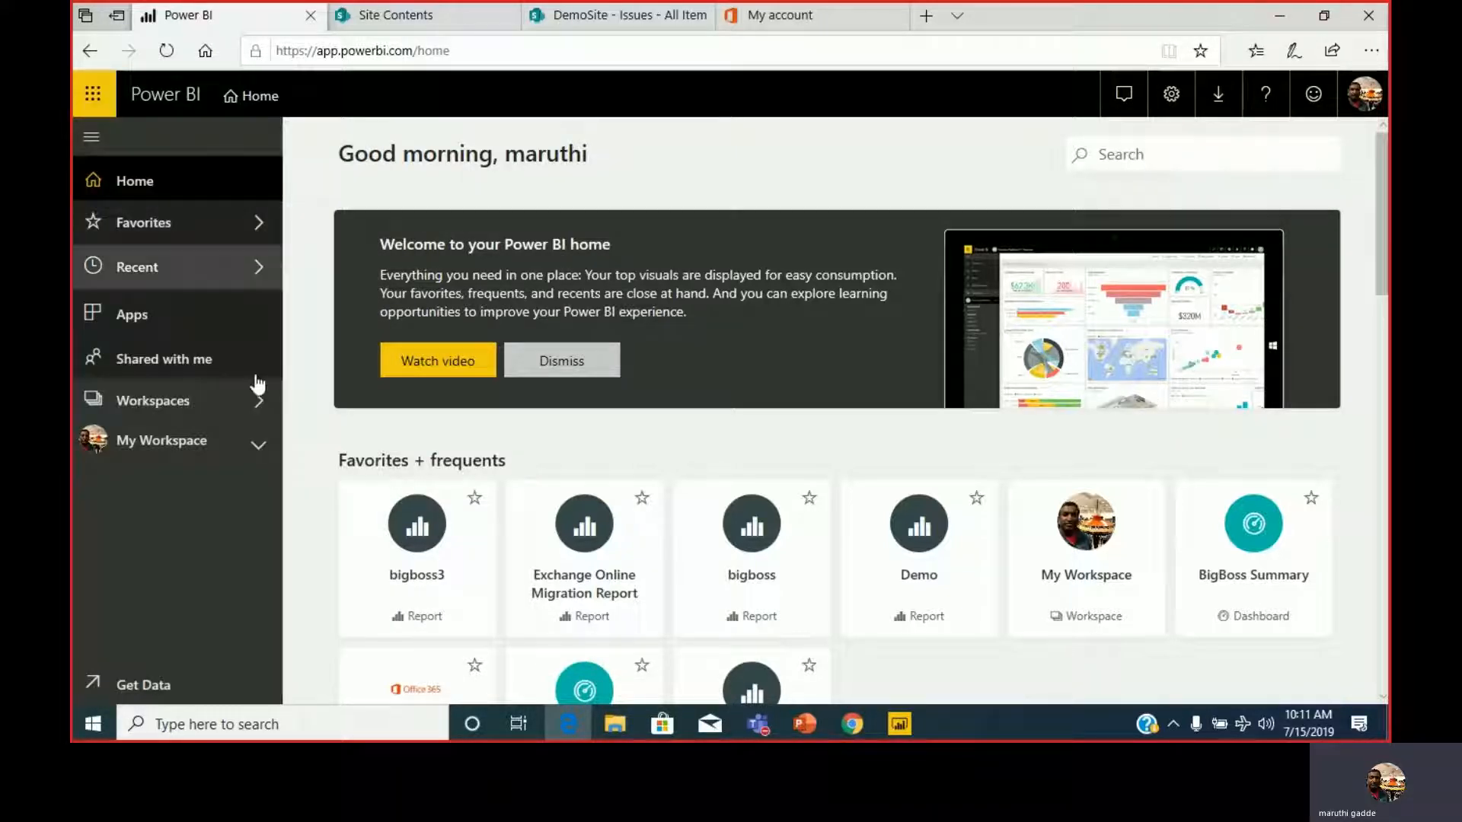
{"action": "left_click", "coordinate": [255, 404]}
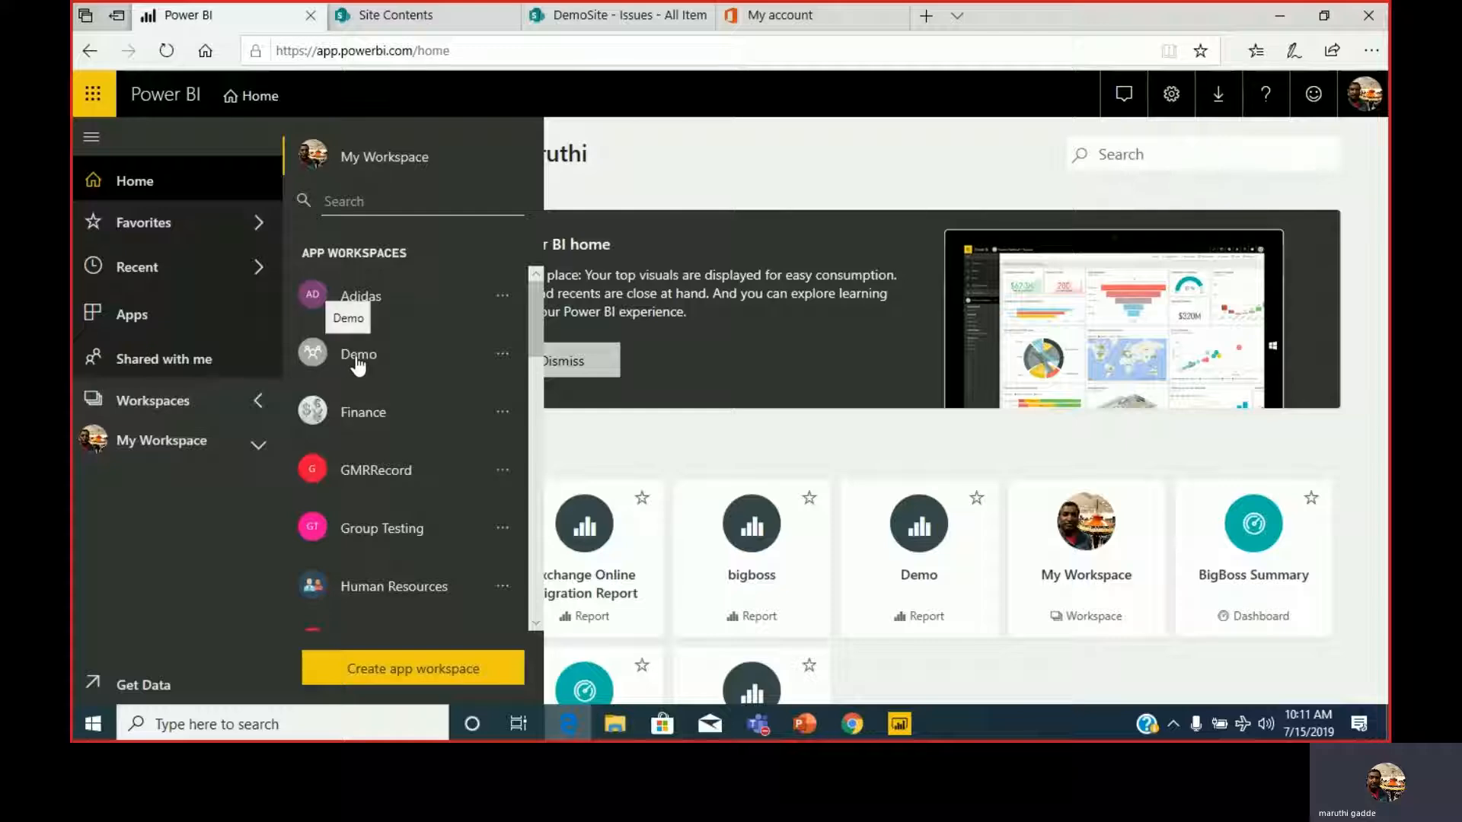
Switch to Power BI Desktop, save the Demo report and publish it to the Demo workspace, replacing the existing dataset.
{"action": "left_click", "coordinate": [899, 724]}
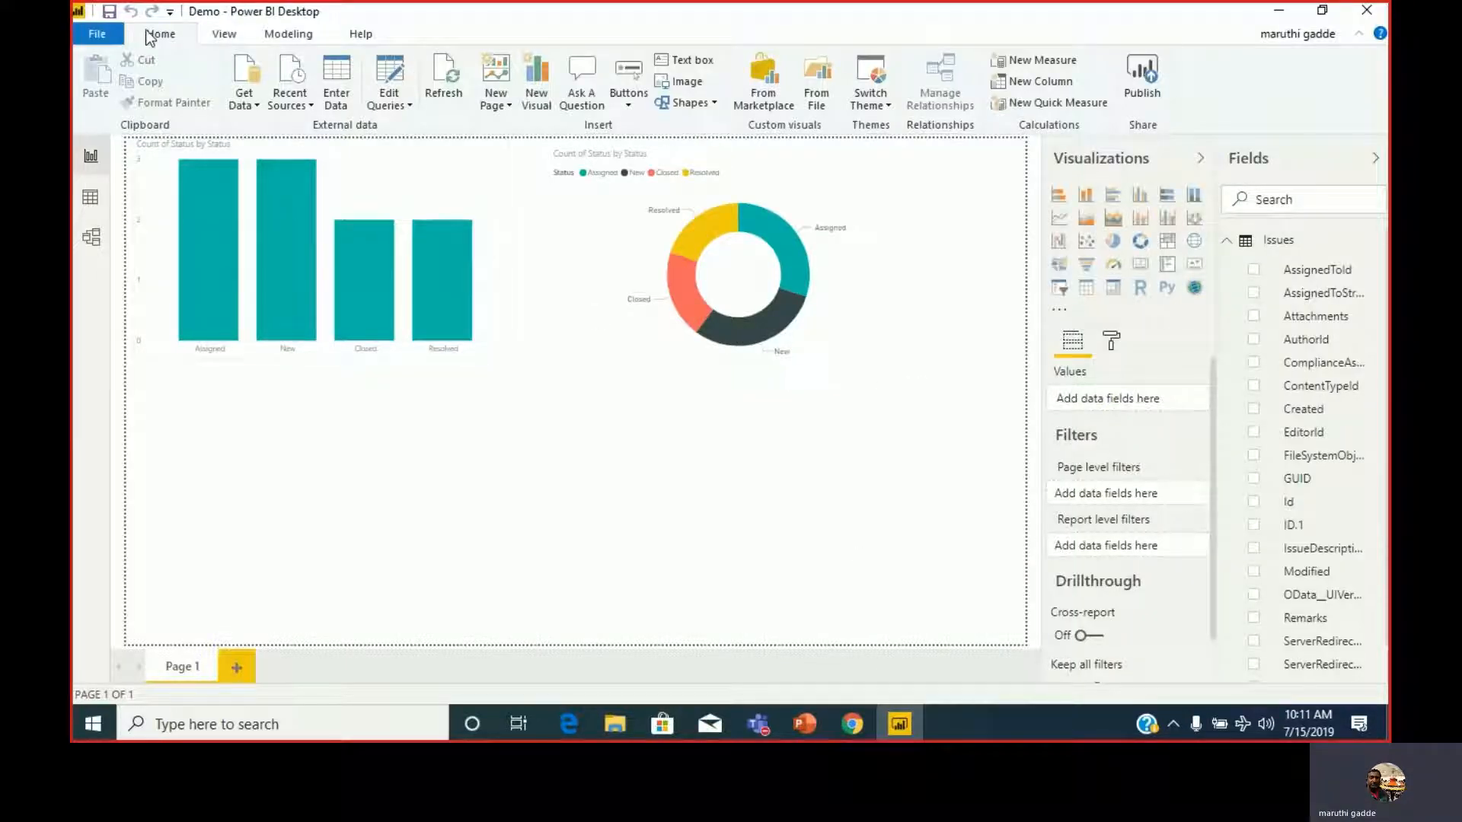
{"action": "left_click", "coordinate": [97, 35]}
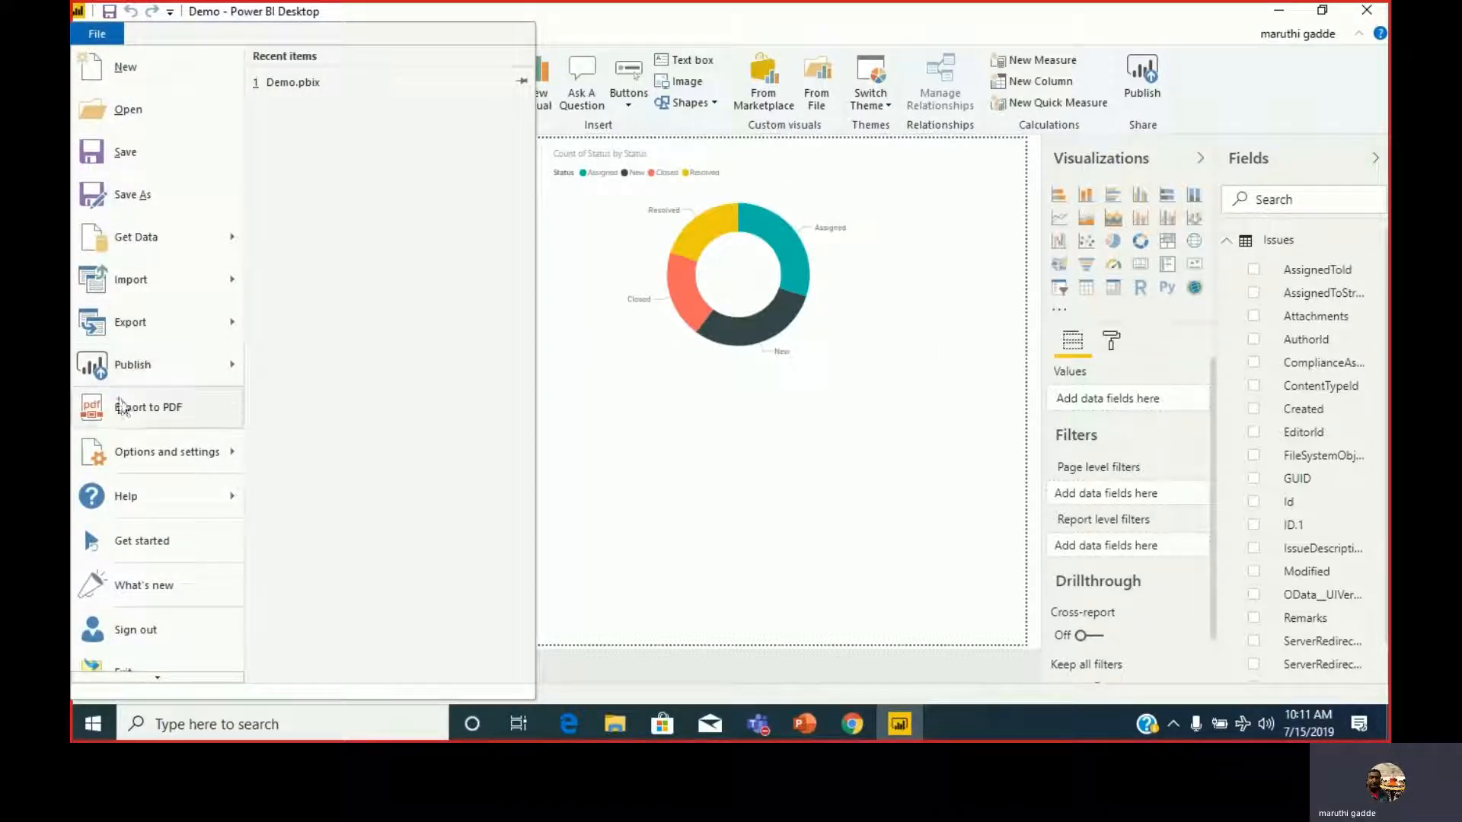
{"action": "mouse_move", "coordinate": [131, 366]}
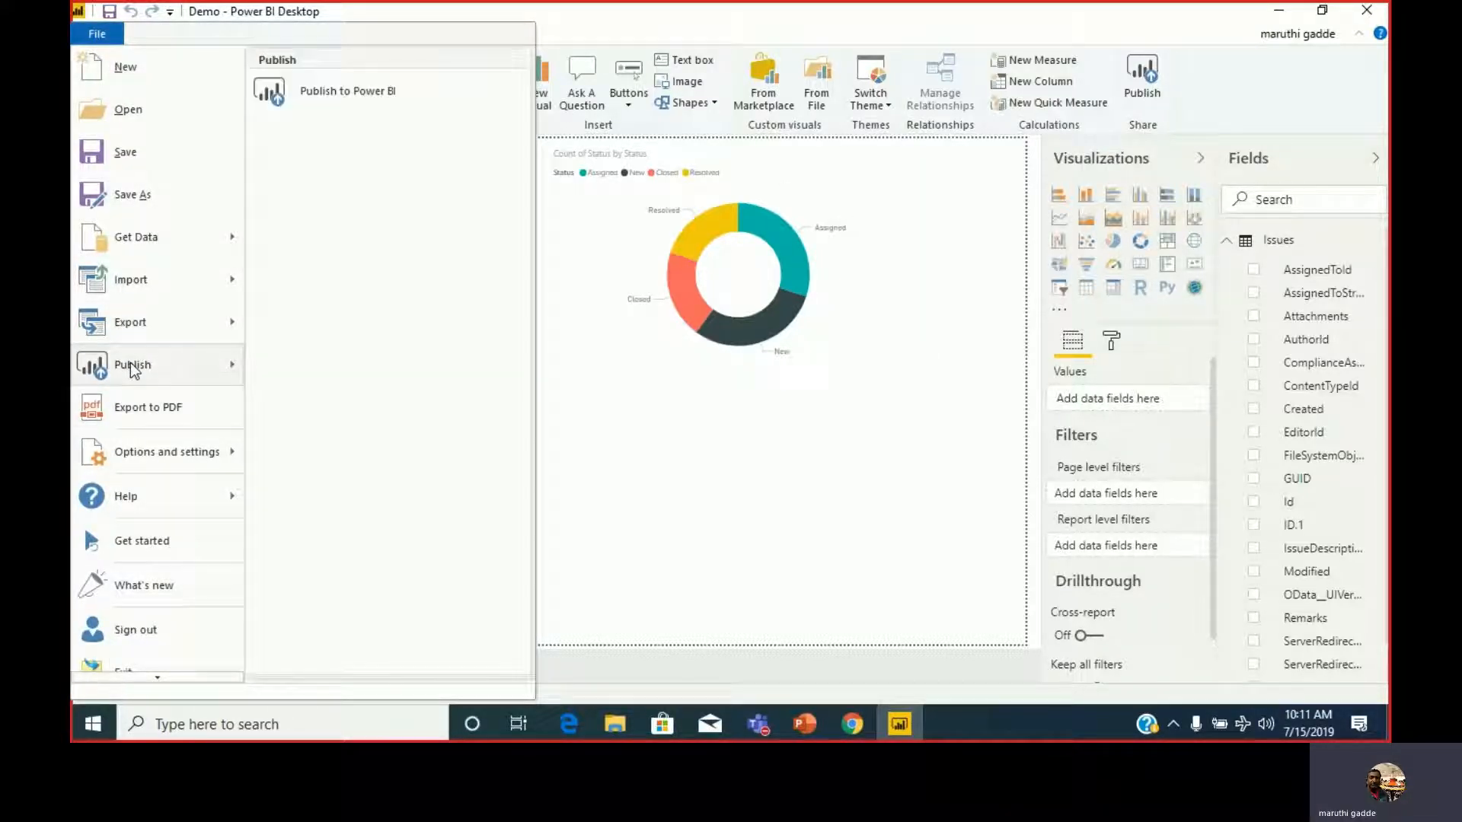
{"action": "left_click", "coordinate": [335, 92]}
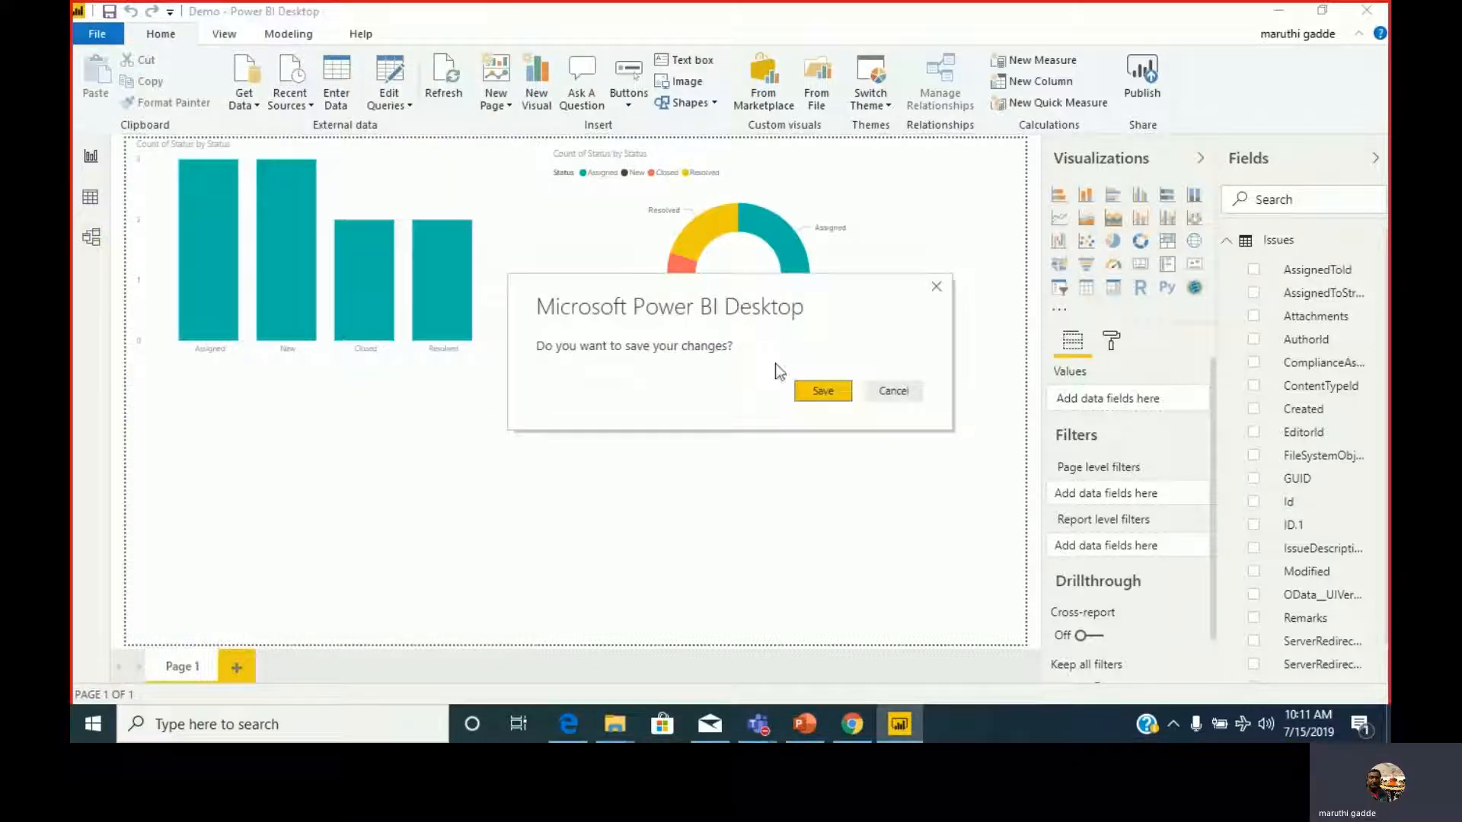
{"action": "left_click", "coordinate": [823, 390]}
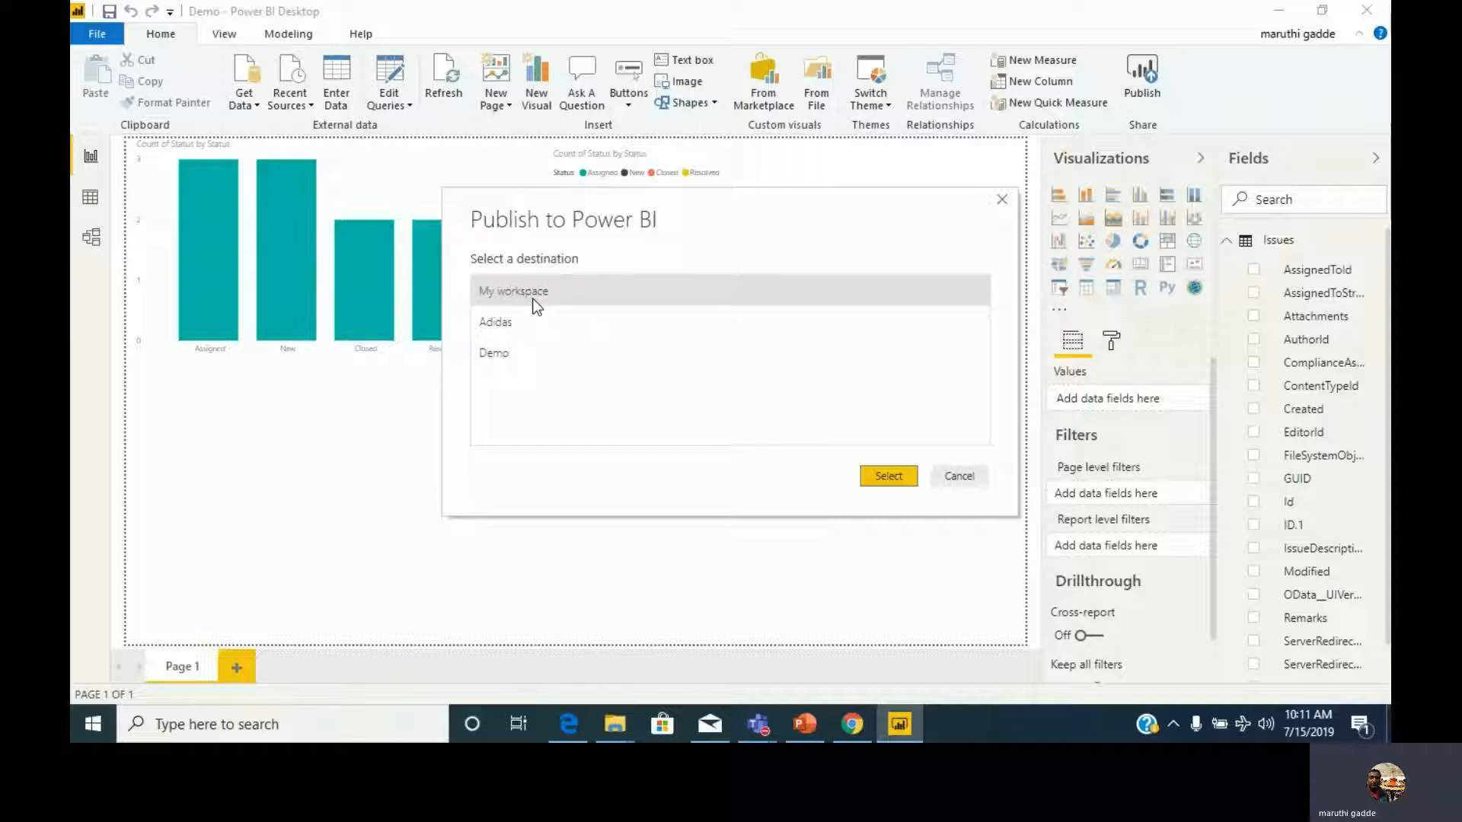
{"action": "left_click", "coordinate": [502, 354]}
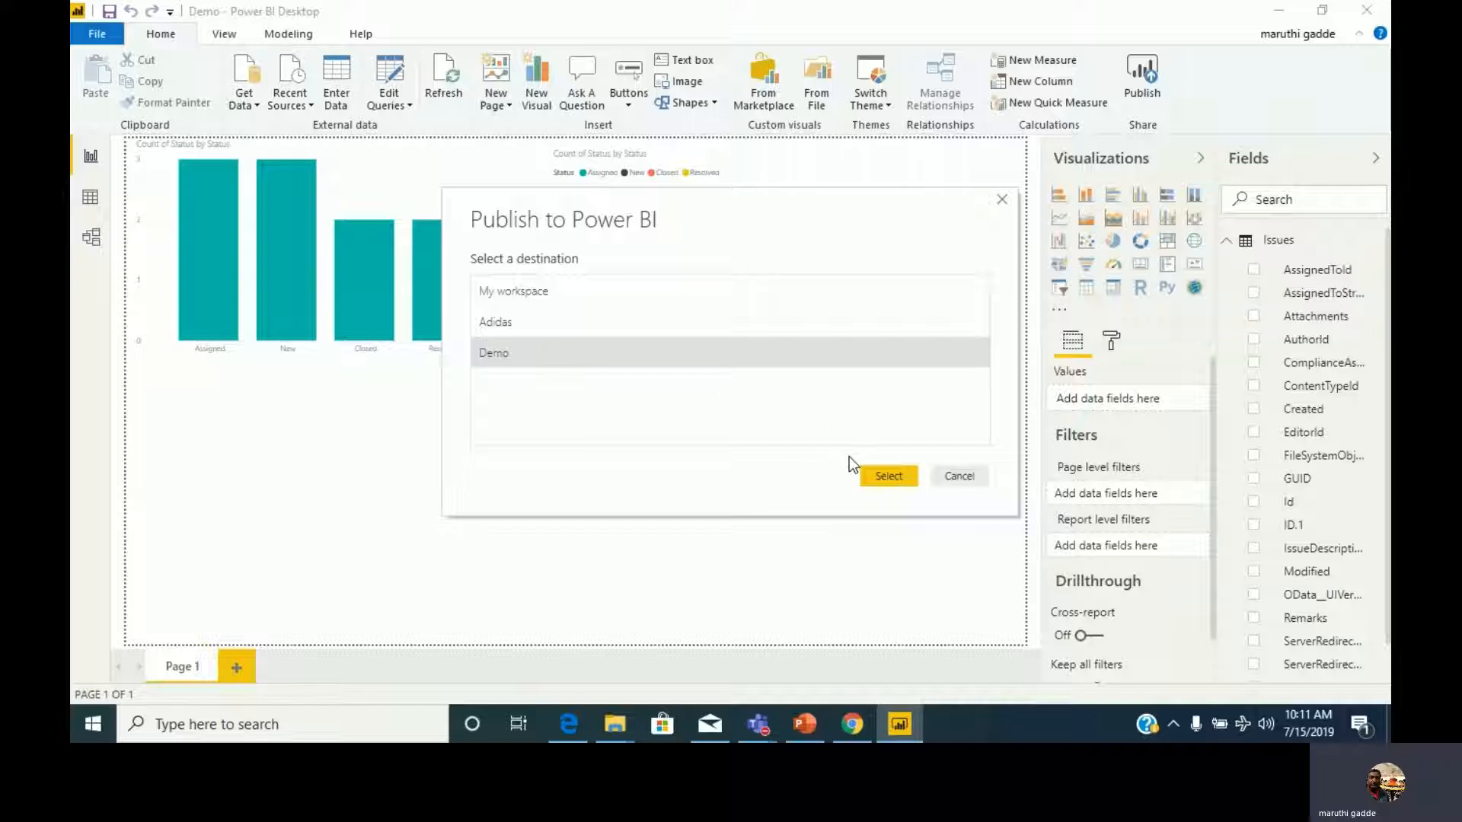
{"action": "left_click", "coordinate": [900, 477]}
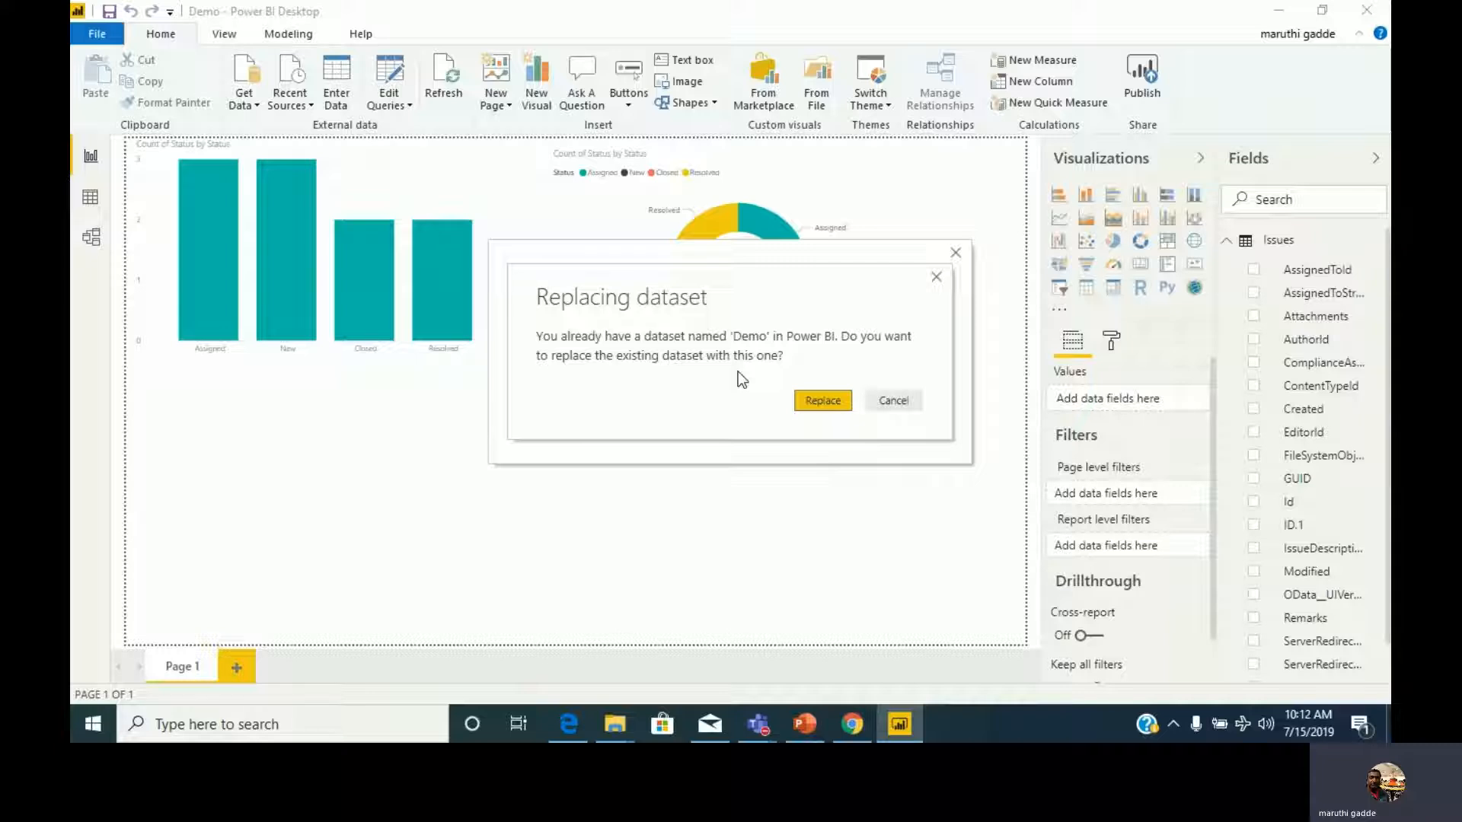
{"action": "left_click", "coordinate": [824, 400]}
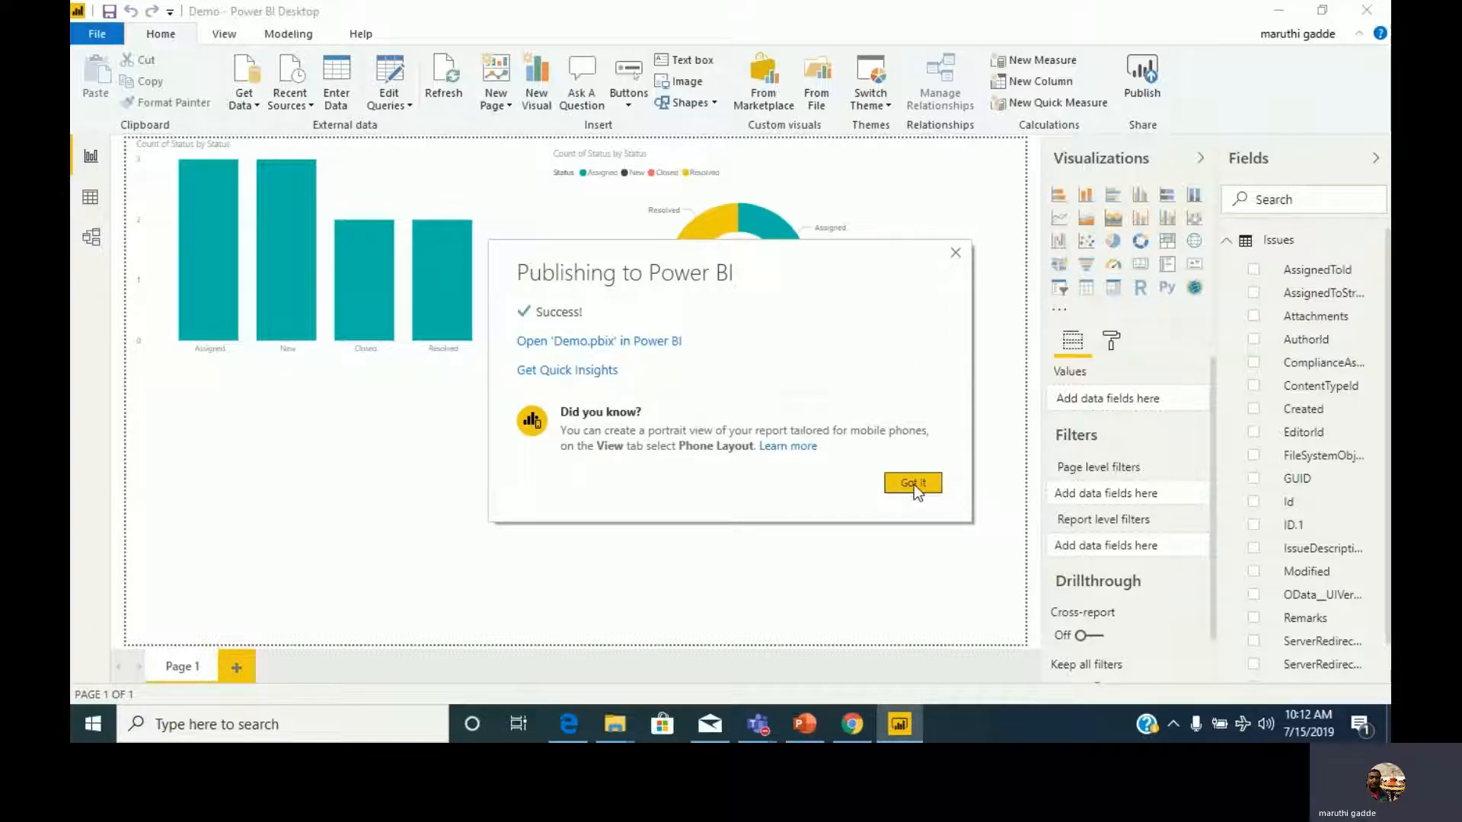
{"action": "left_click", "coordinate": [914, 484]}
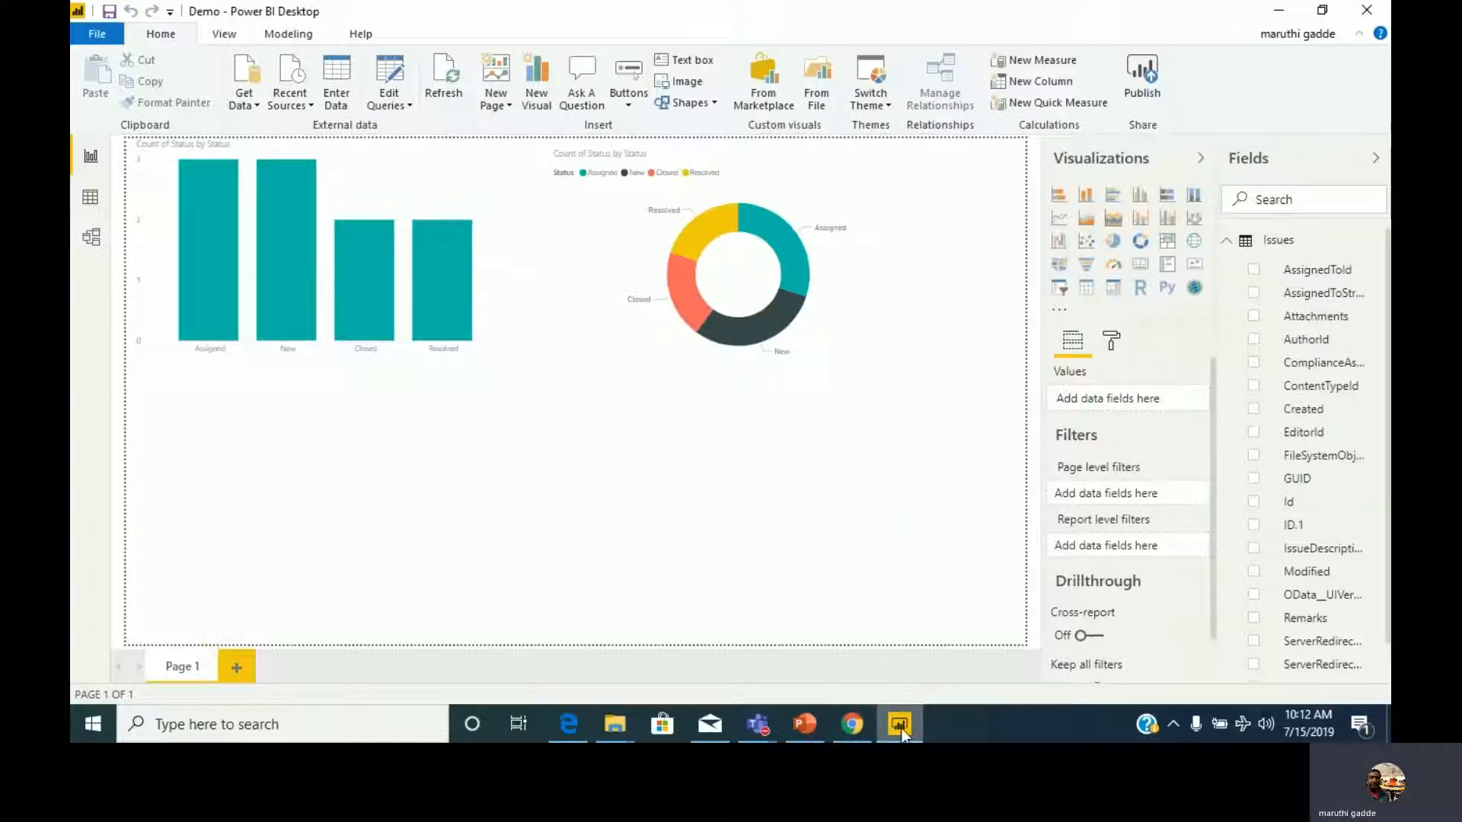
Switch to the Power BI service in the browser and open the Demo report in the Demo workspace.
{"action": "left_click", "coordinate": [568, 724]}
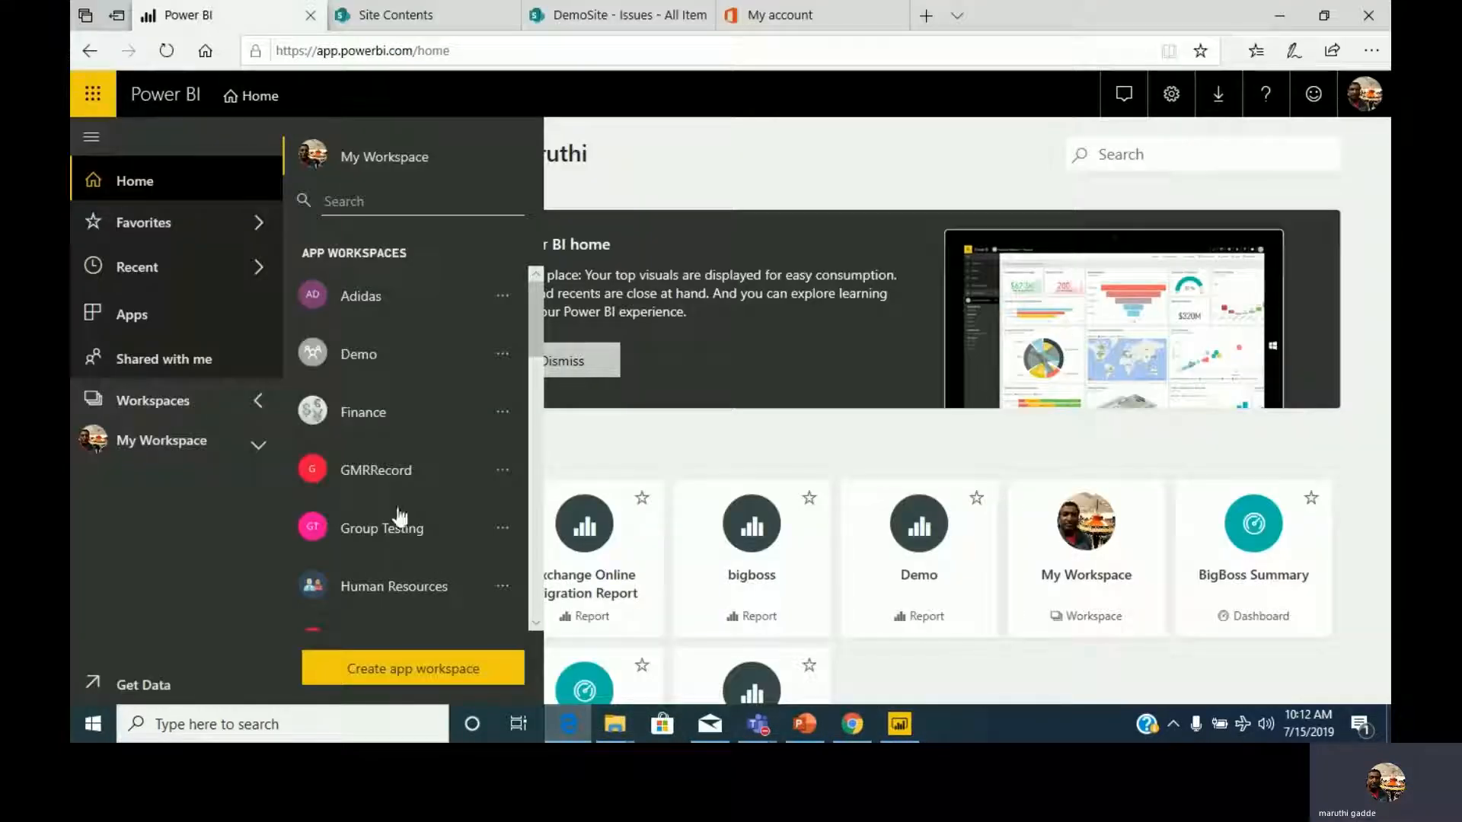
{"action": "left_click", "coordinate": [360, 349]}
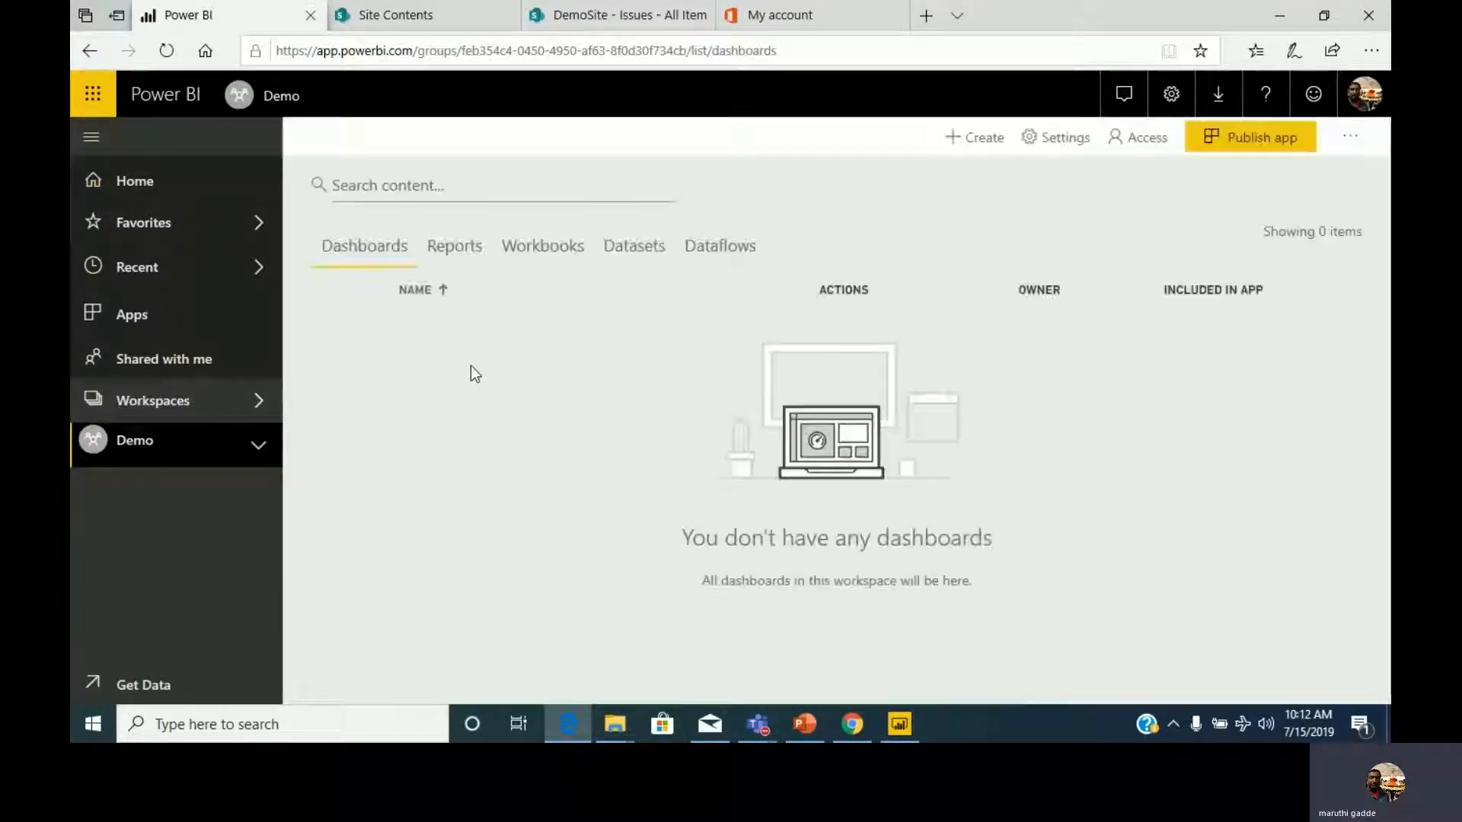
{"action": "left_click", "coordinate": [260, 447]}
{"action": "left_click", "coordinate": [105, 551]}
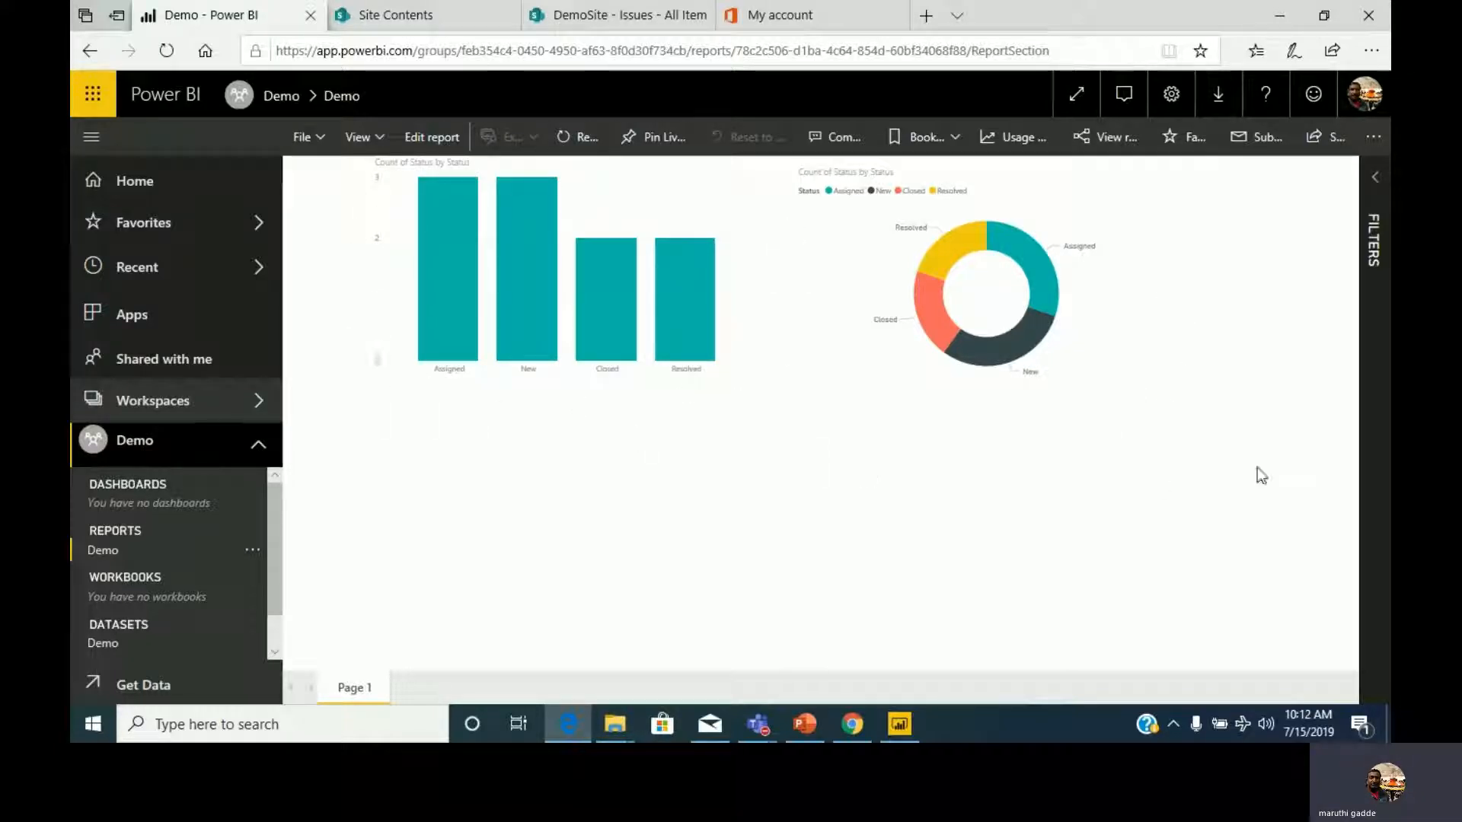
Open the Demo dataset's settings from the report's related content and show its data source credentials.
{"action": "mouse_move", "coordinate": [941, 350]}
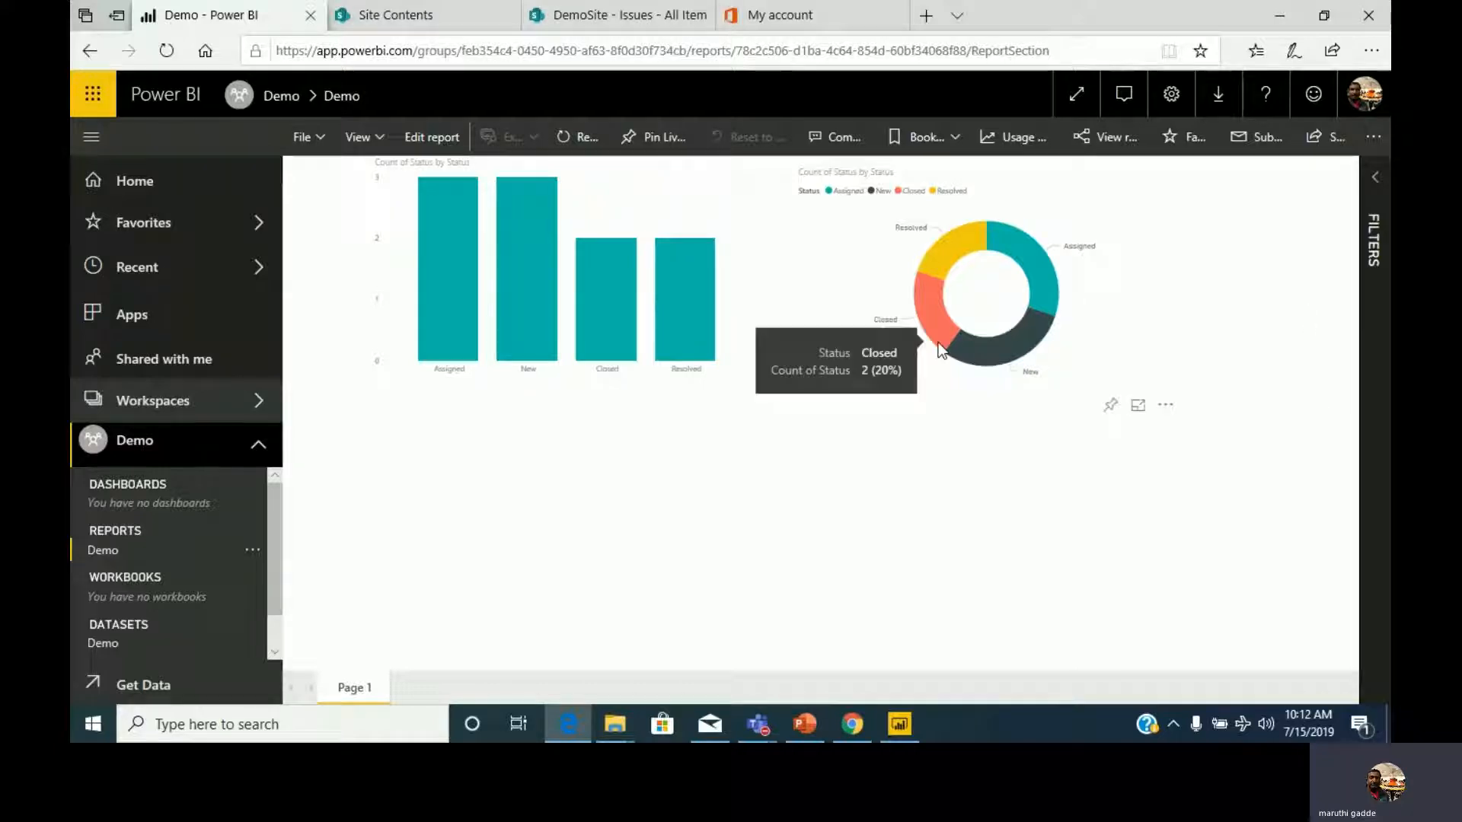
{"action": "left_click", "coordinate": [1106, 142]}
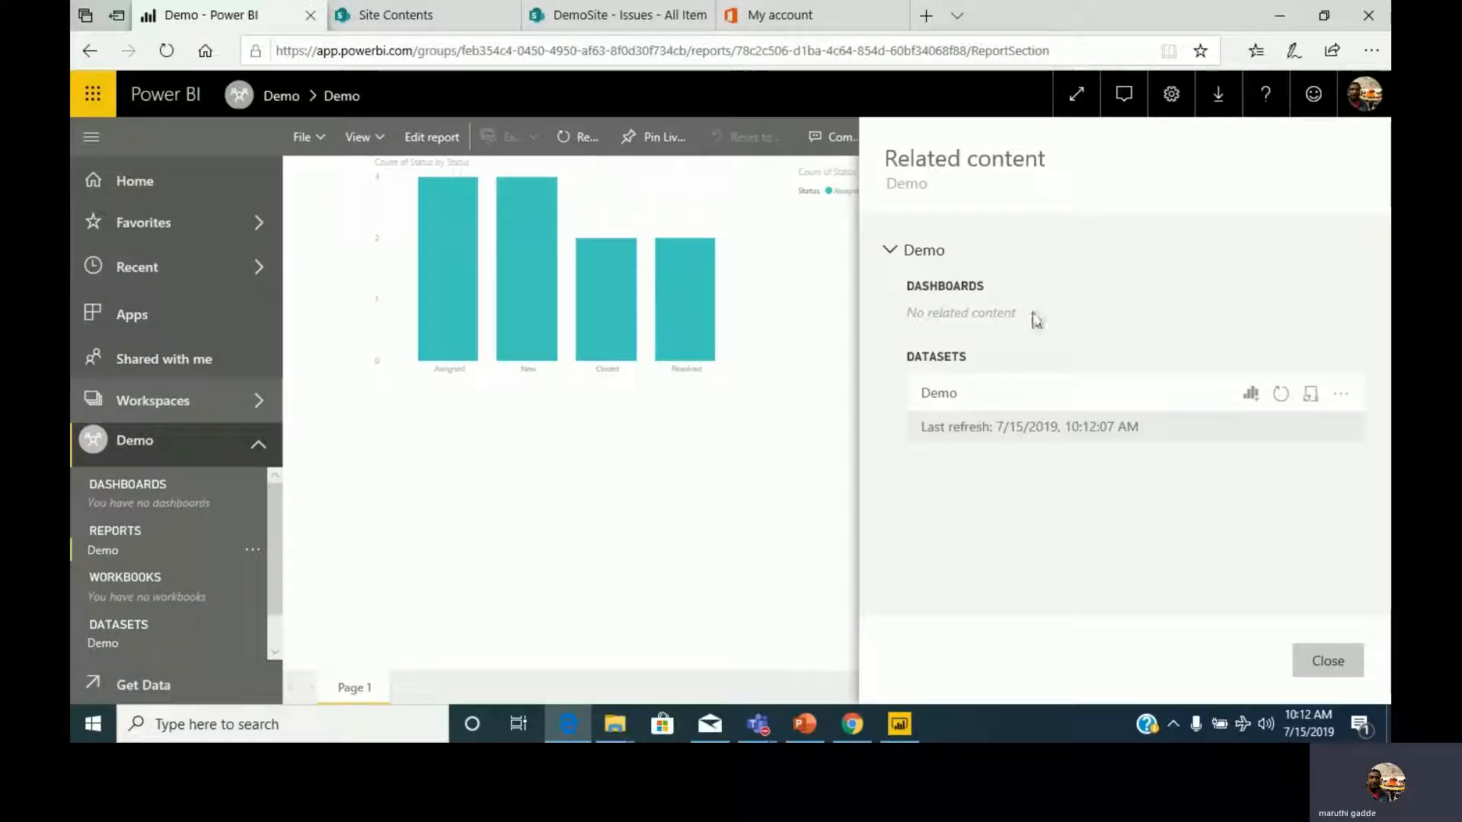
{"action": "left_click", "coordinate": [1342, 395]}
{"action": "left_click", "coordinate": [1250, 429]}
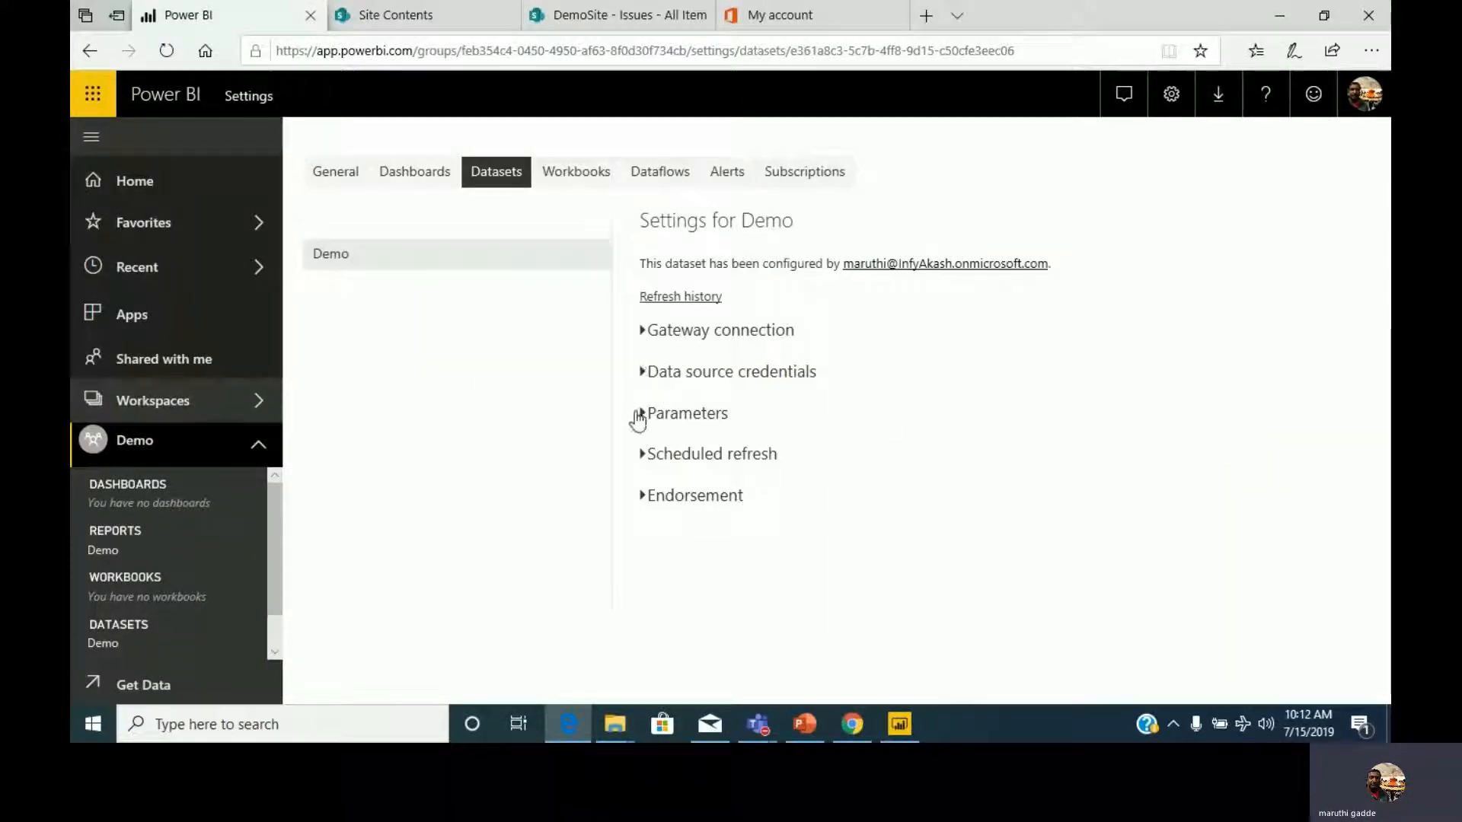
{"action": "left_click", "coordinate": [640, 373]}
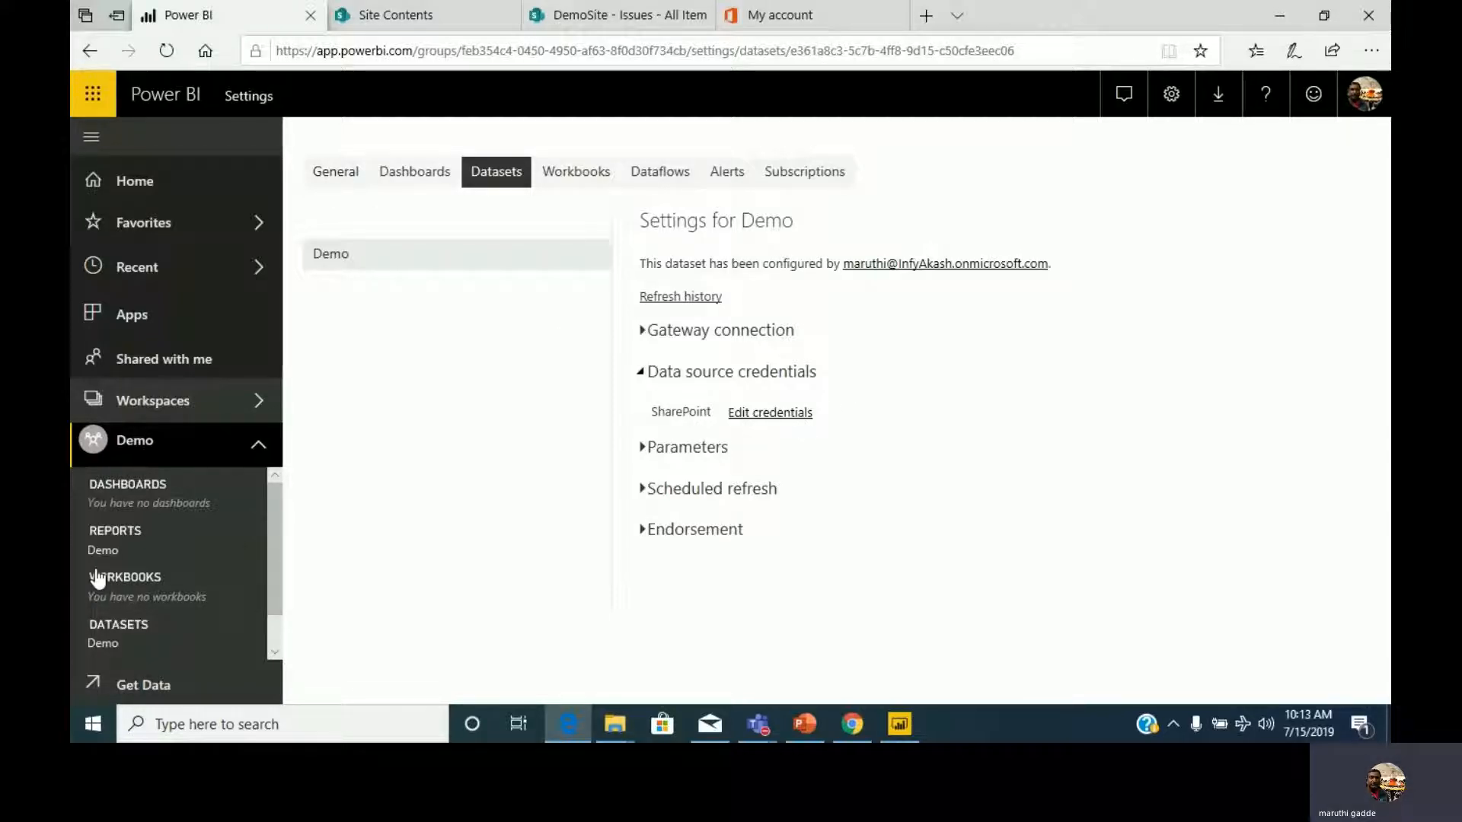
Reopen the Demo report and copy its embed link for SharePoint Online.
{"action": "left_click", "coordinate": [123, 551]}
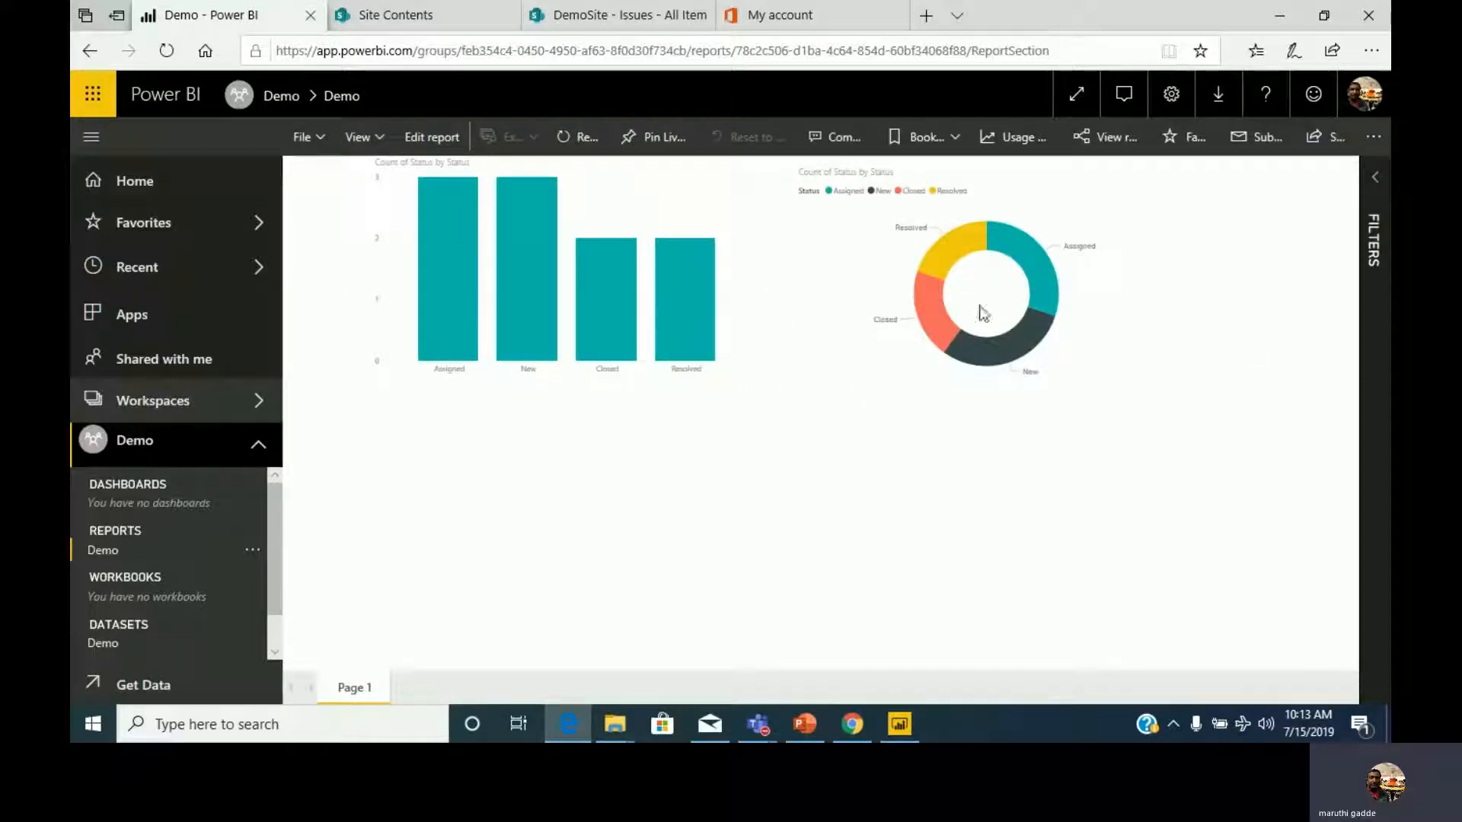
{"action": "left_click", "coordinate": [321, 141]}
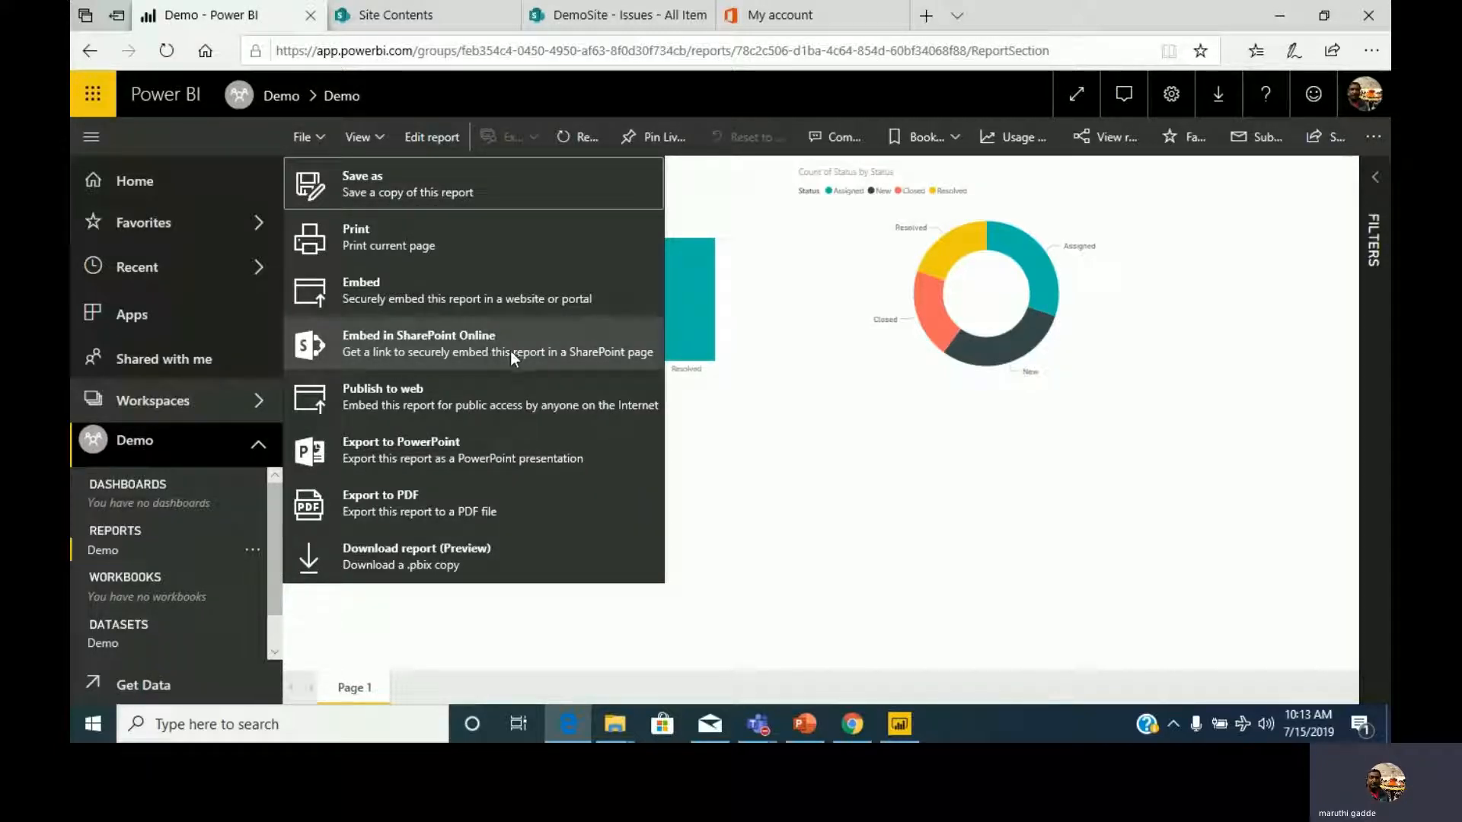
{"action": "left_click", "coordinate": [421, 343]}
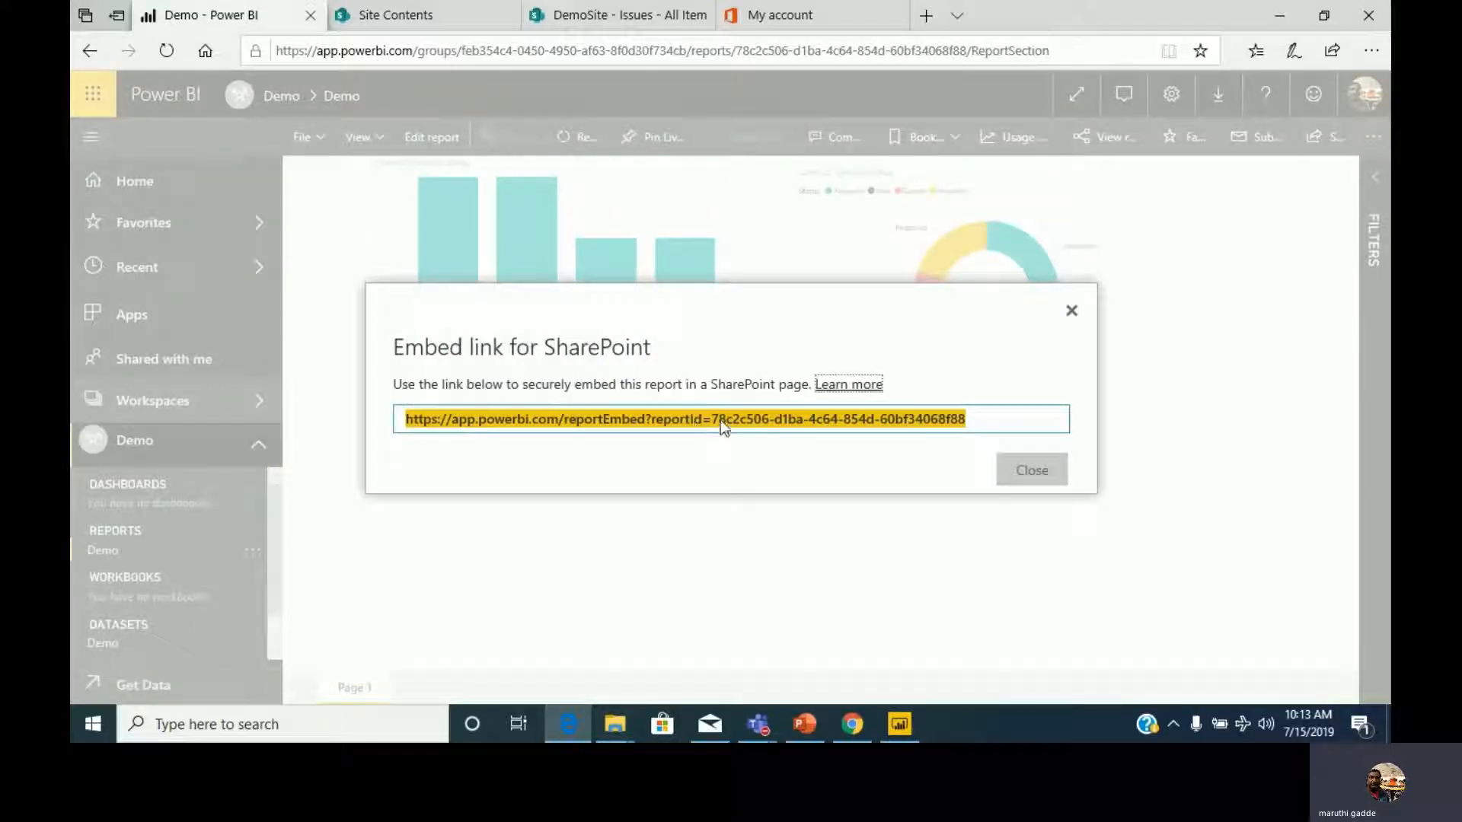
{"action": "right_click", "coordinate": [723, 427]}
{"action": "left_click", "coordinate": [752, 438]}
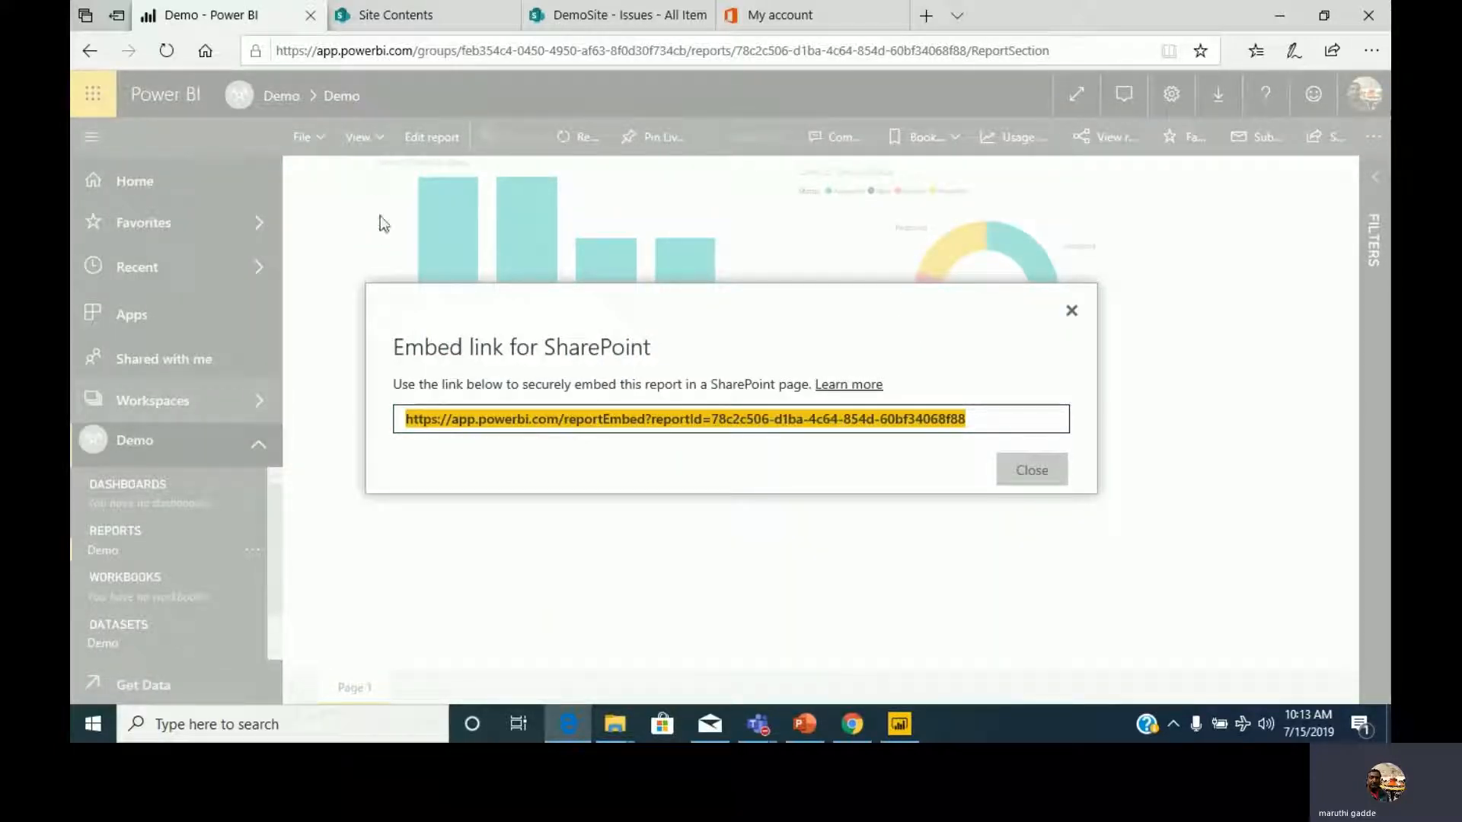
Switch to the SharePoint DemoSite, go to its home page and put the page into edit mode.
{"action": "left_click", "coordinate": [598, 20]}
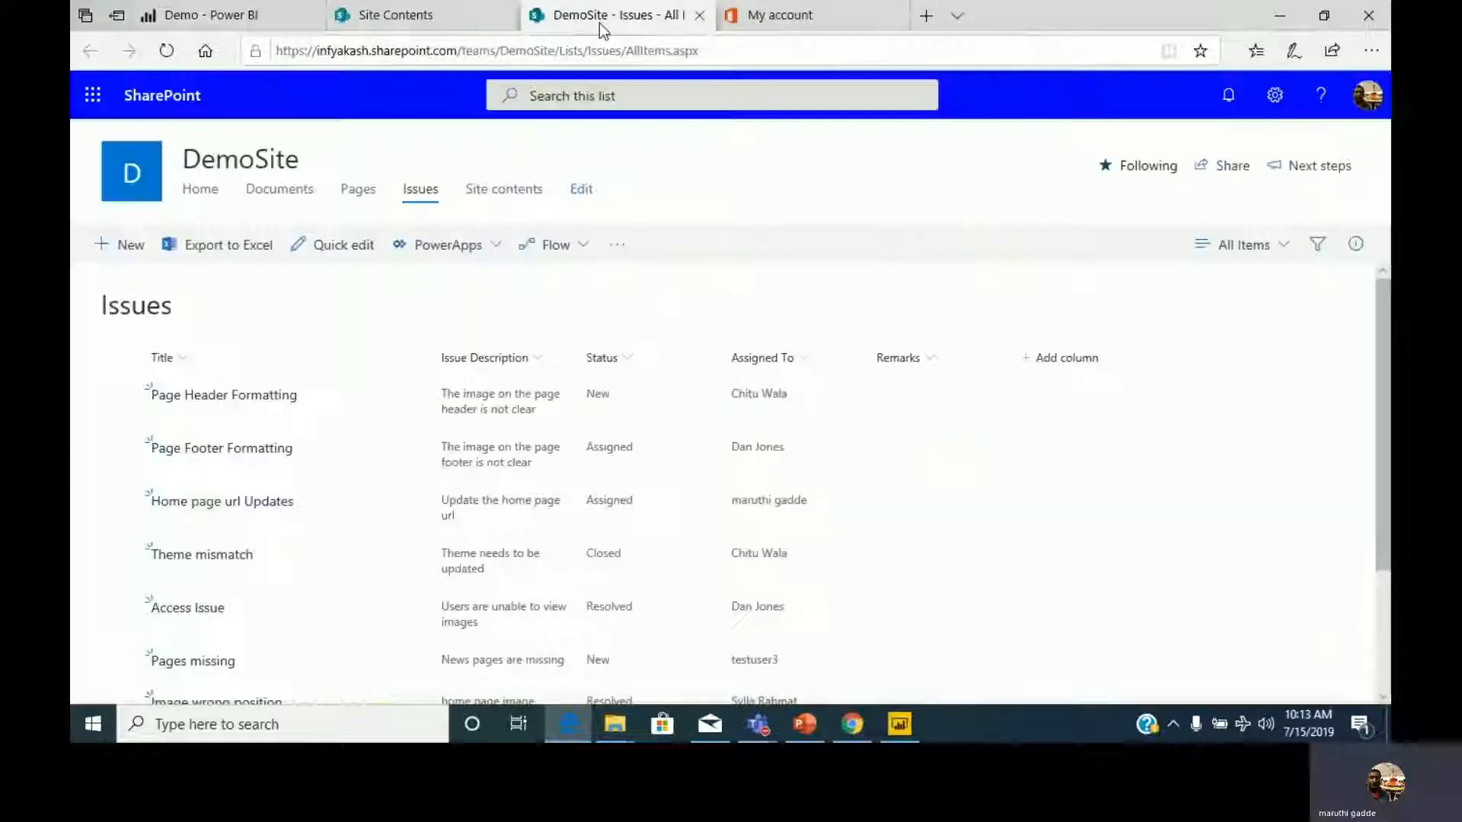
{"action": "left_click", "coordinate": [425, 17]}
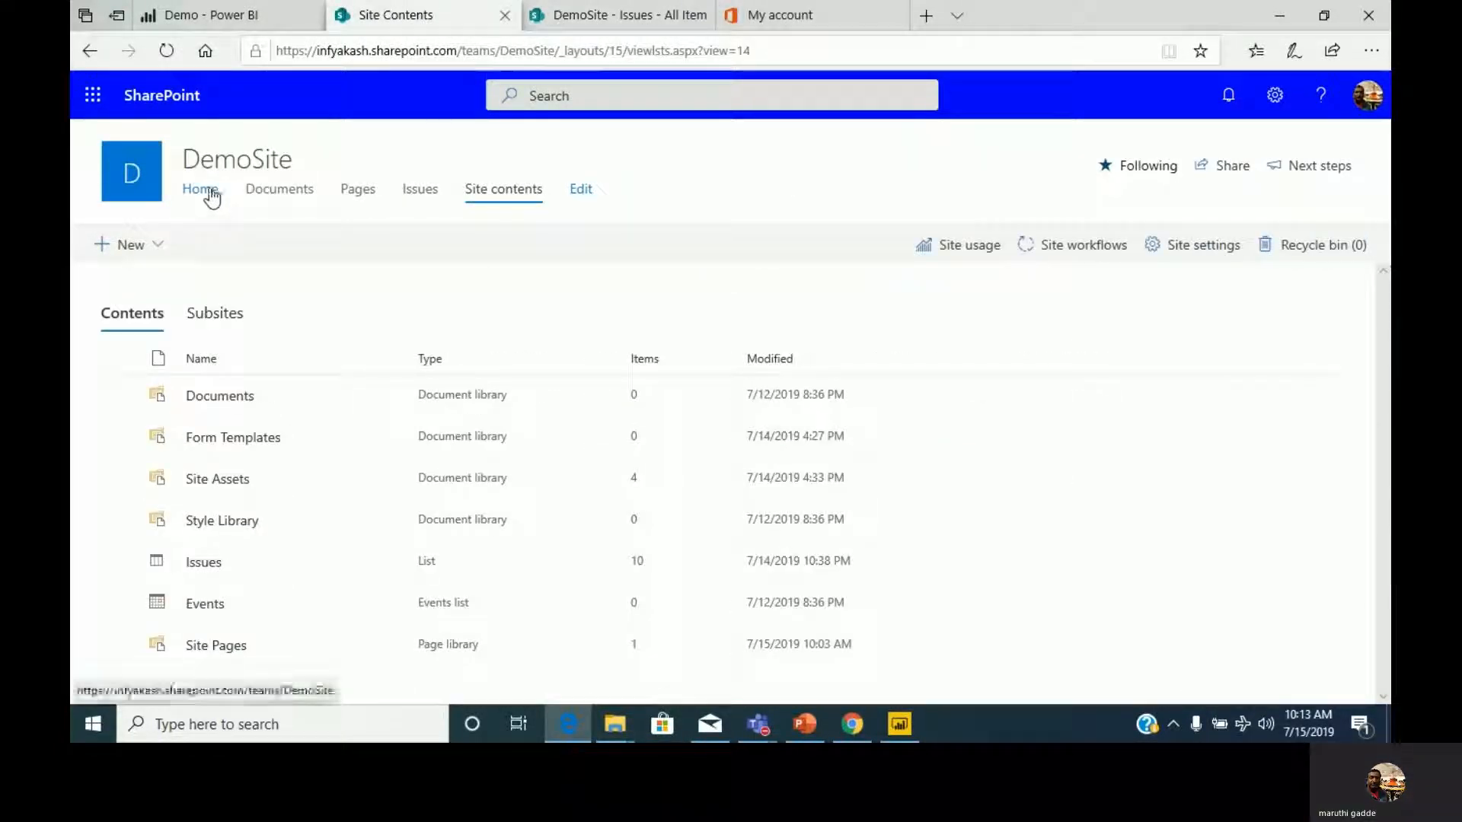
{"action": "left_click", "coordinate": [244, 211]}
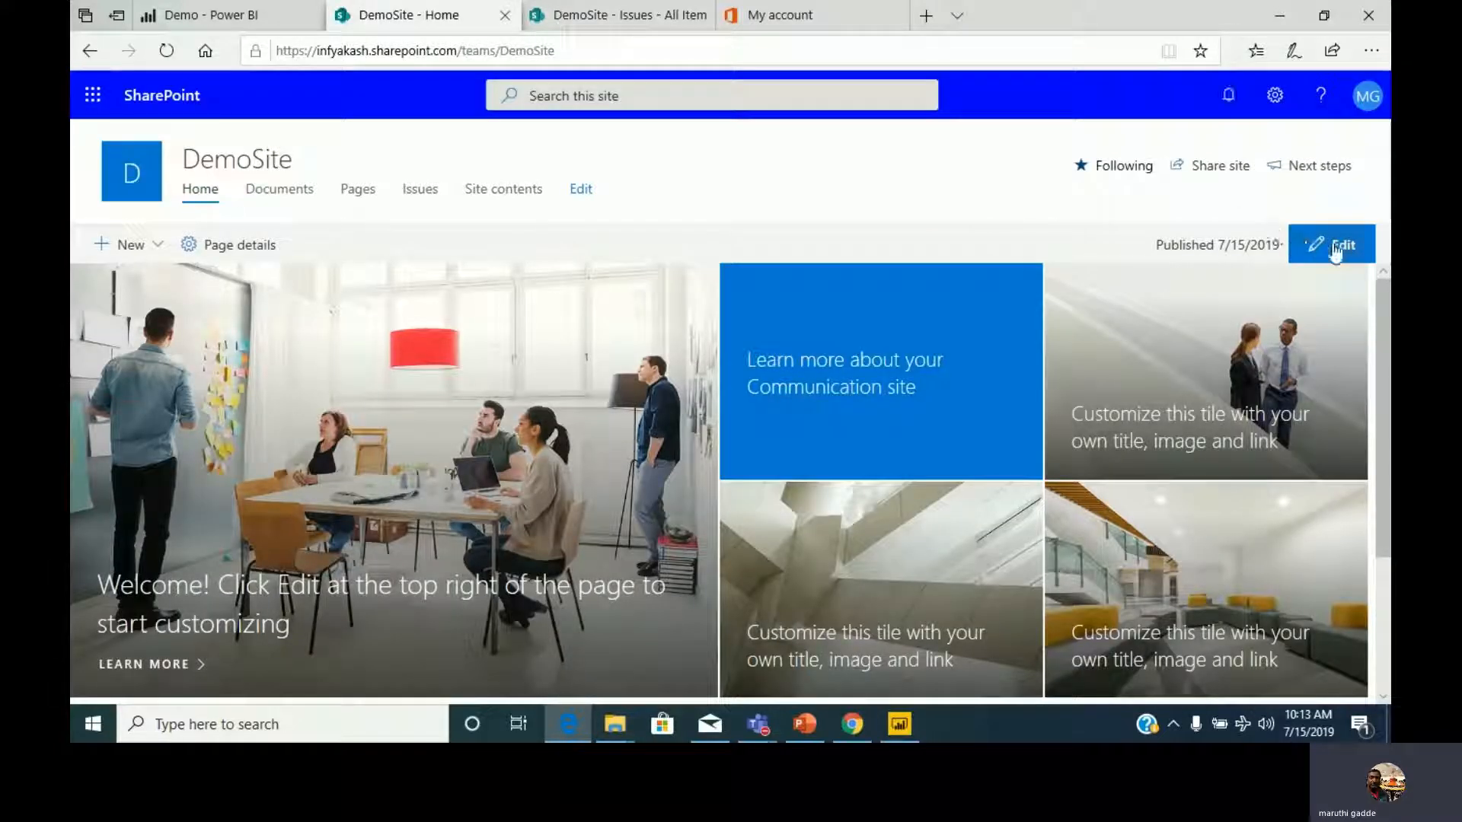
{"action": "left_click", "coordinate": [1339, 245]}
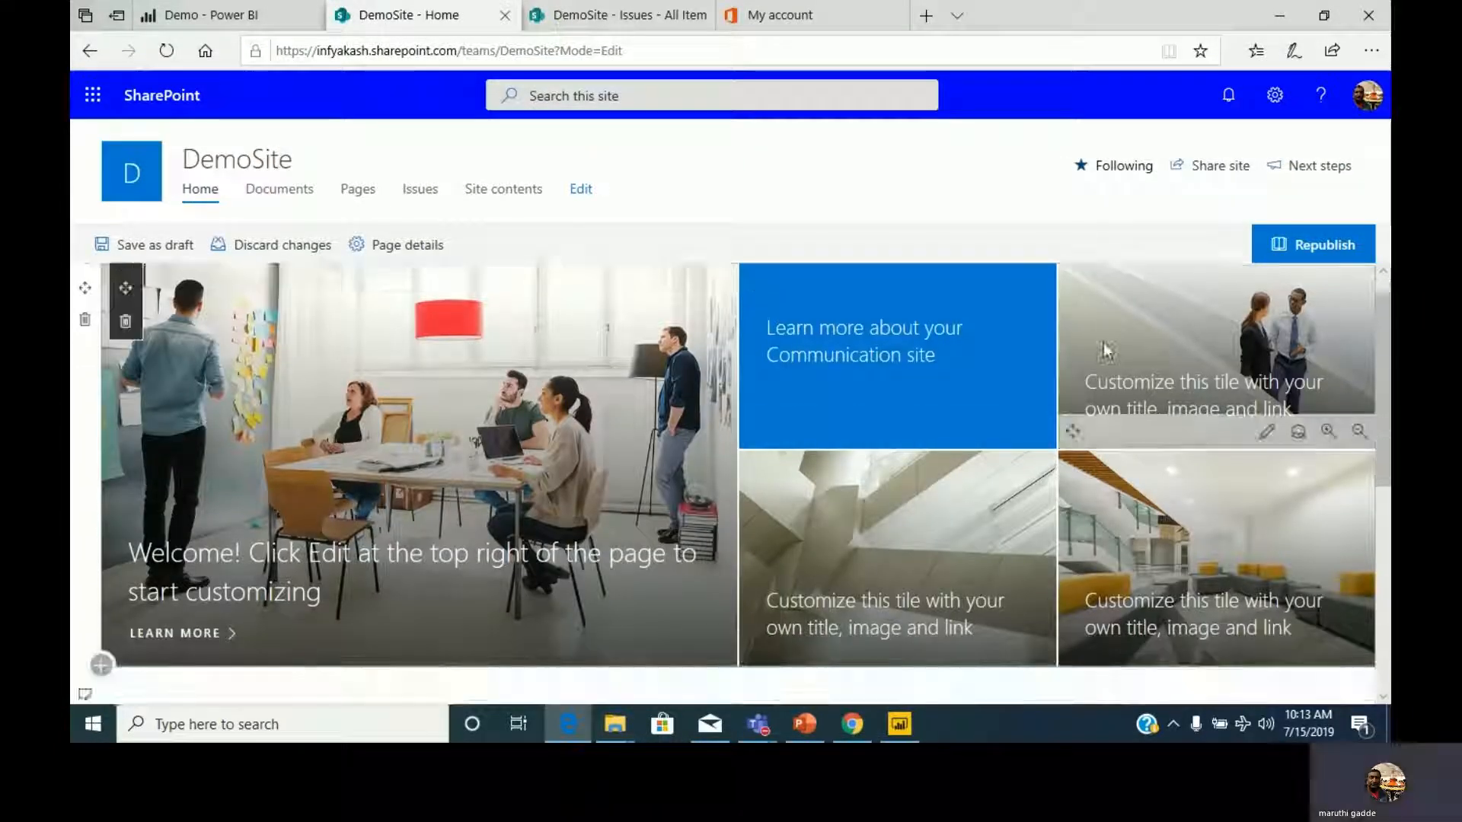
Add a Power BI web part to the home page below the Intranet, Apps, Process and Search links.
{"action": "scroll", "coordinate": [985, 427], "scroll_direction": "down", "scroll_amount": 6}
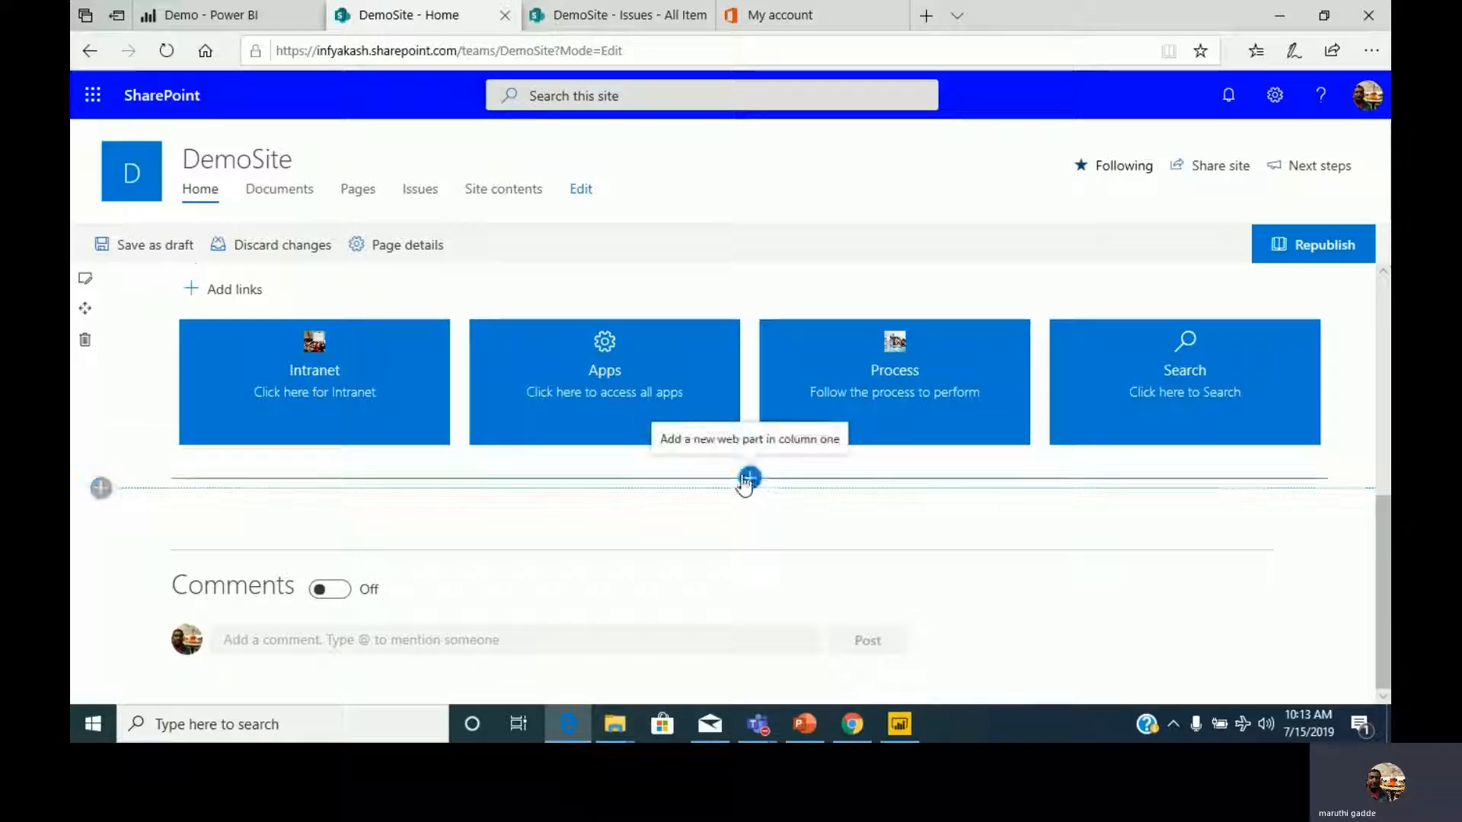
{"action": "left_click", "coordinate": [750, 479]}
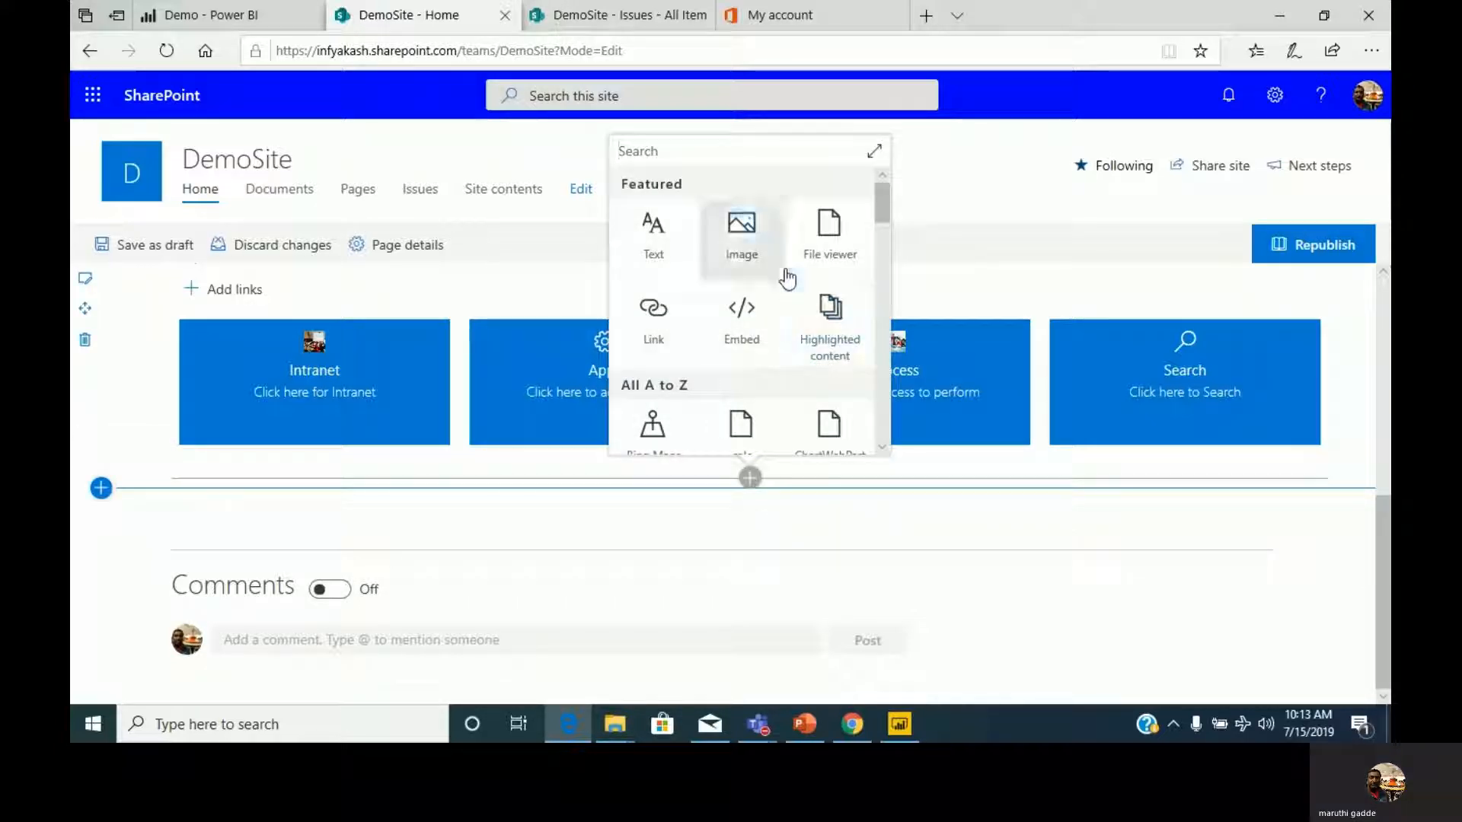
{"action": "left_click", "coordinate": [873, 151]}
{"action": "scroll", "coordinate": [641, 431], "scroll_direction": "down", "scroll_amount": 5}
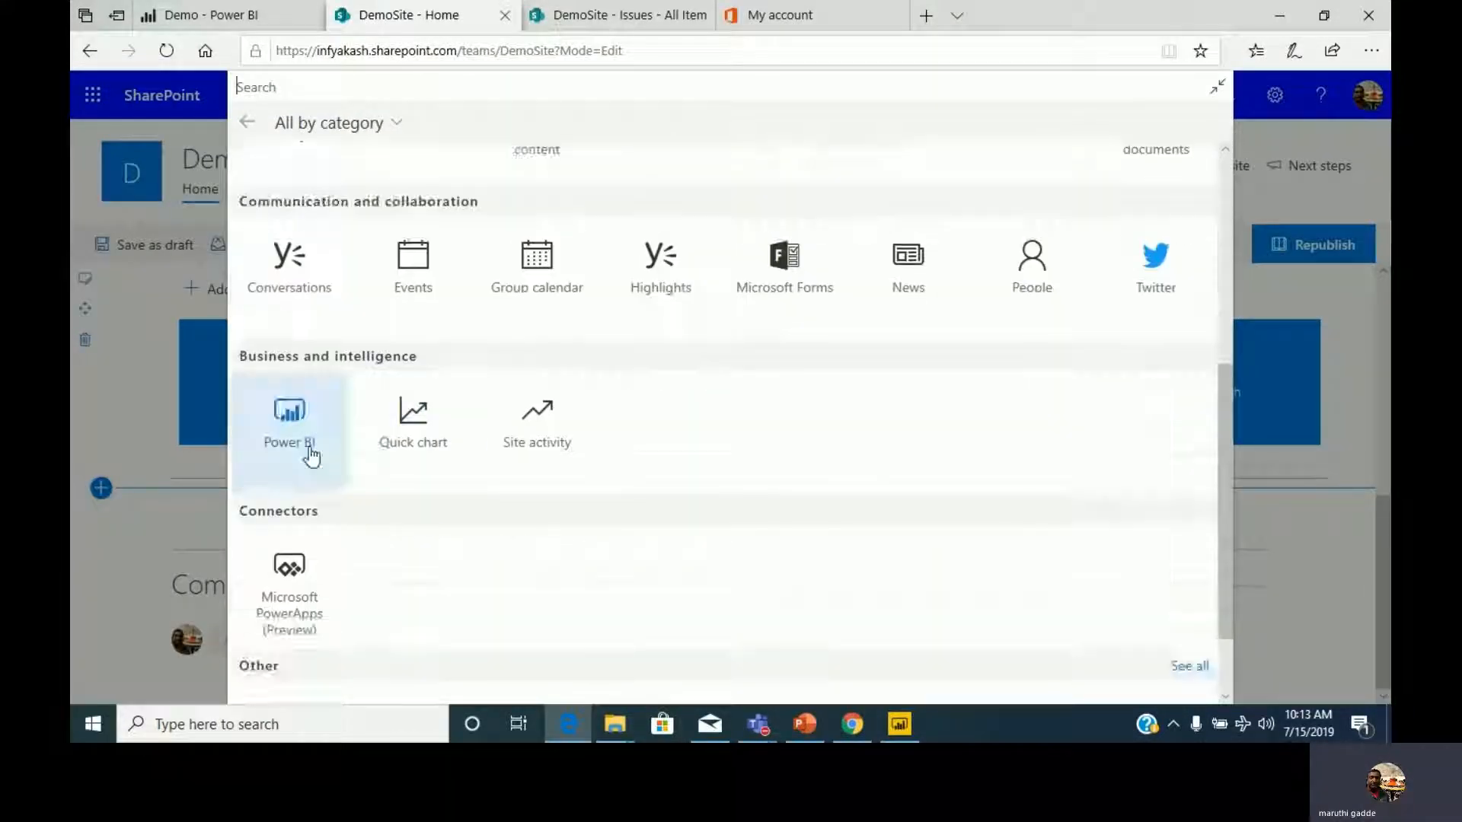
{"action": "left_click", "coordinate": [313, 453]}
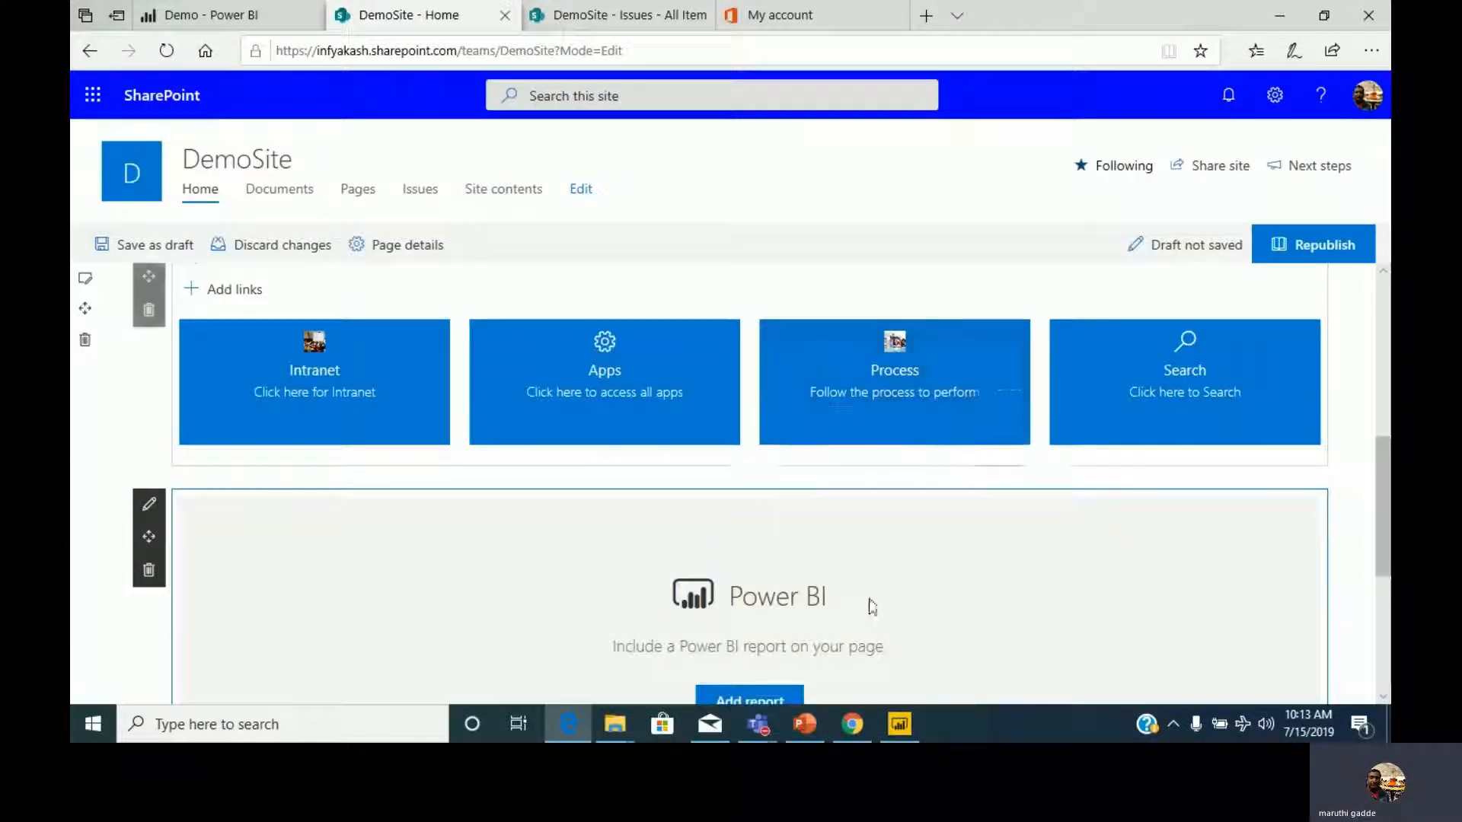
Add the report to the web part using the copied embed link with Page 1, checking the report's pages in Power BI Desktop.
{"action": "left_click", "coordinate": [750, 439]}
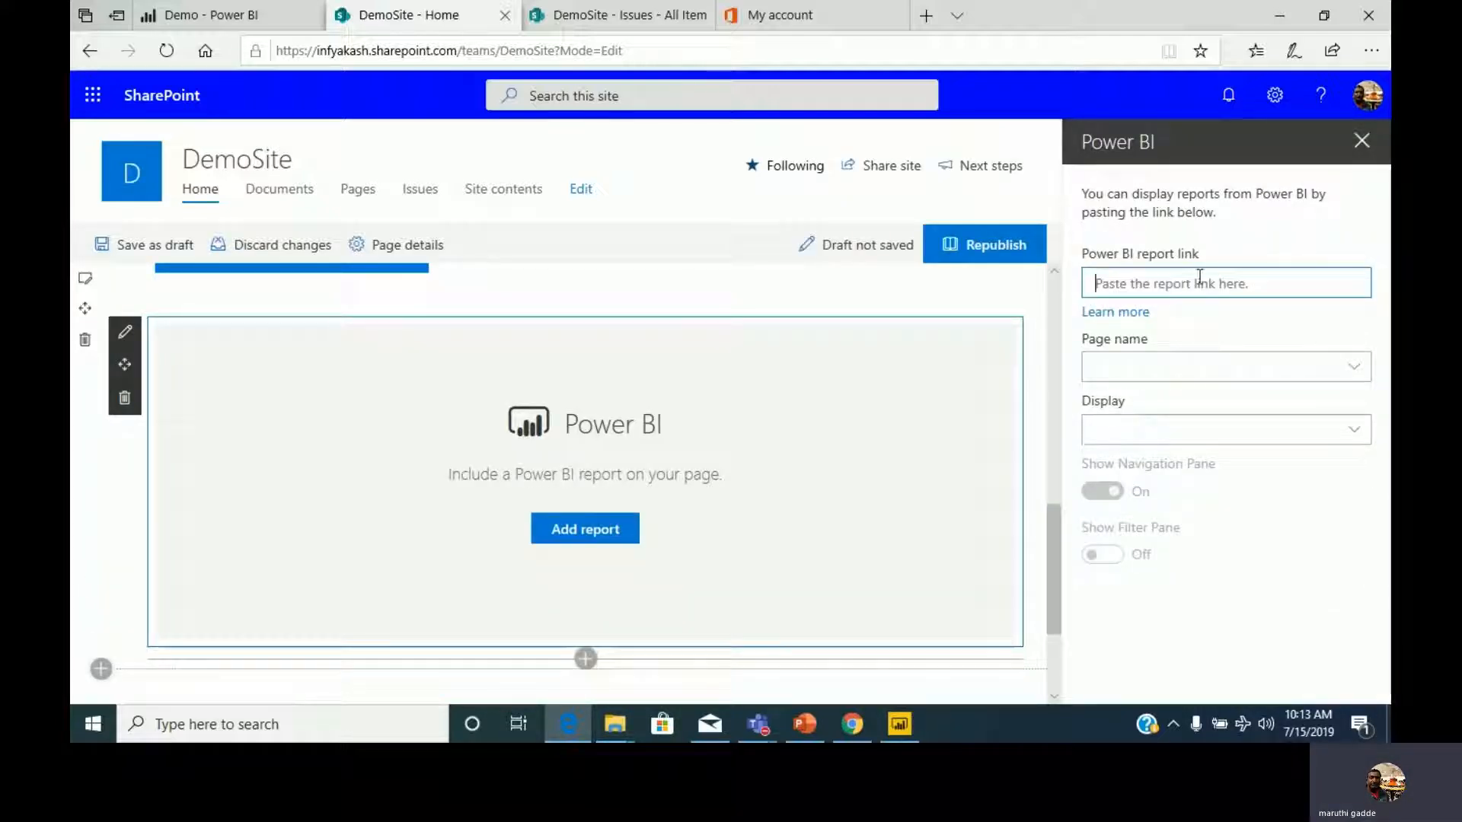
{"action": "key", "text": "ctrl+v"}
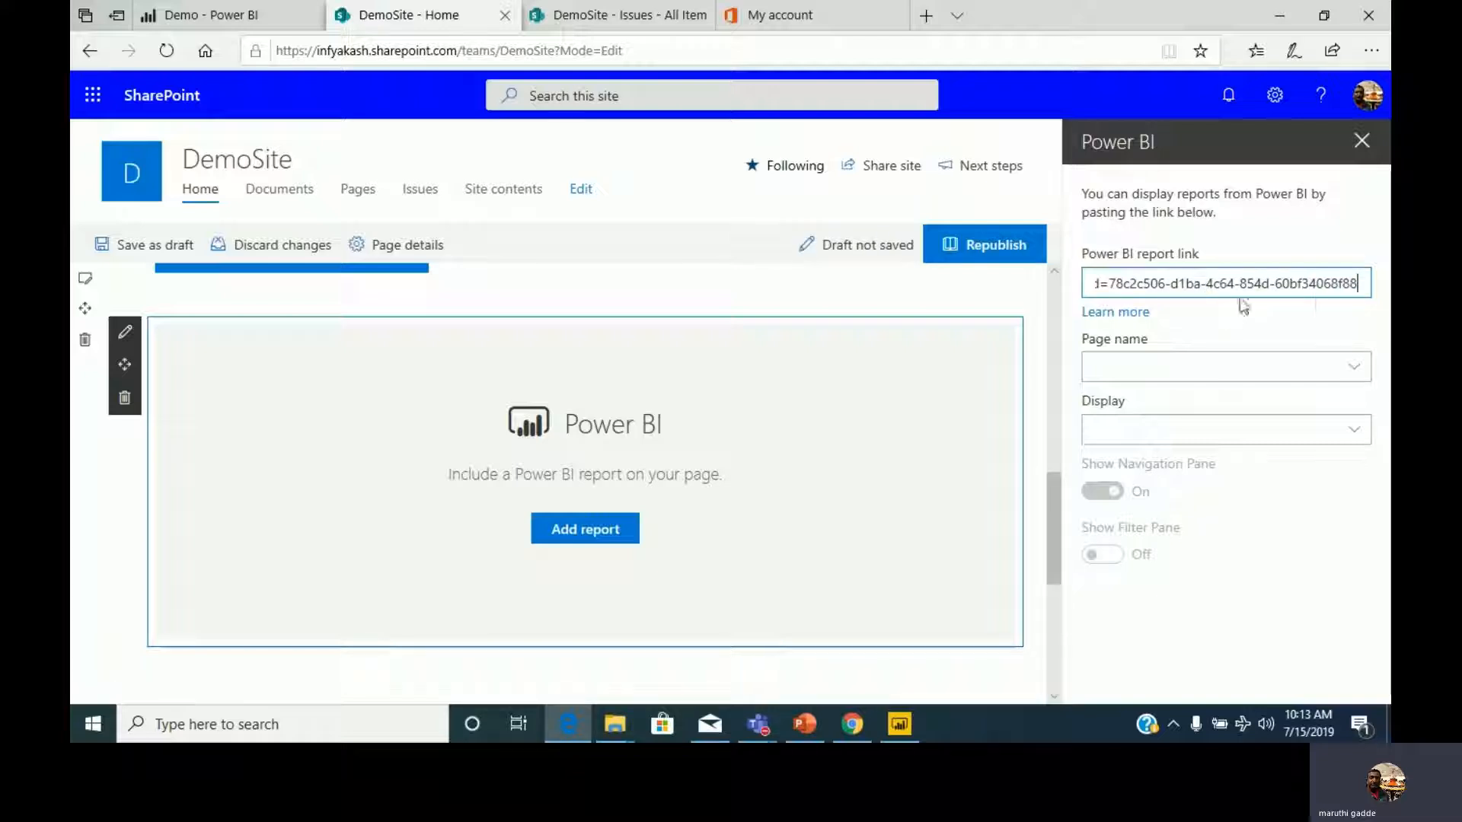
{"action": "left_click", "coordinate": [1360, 371]}
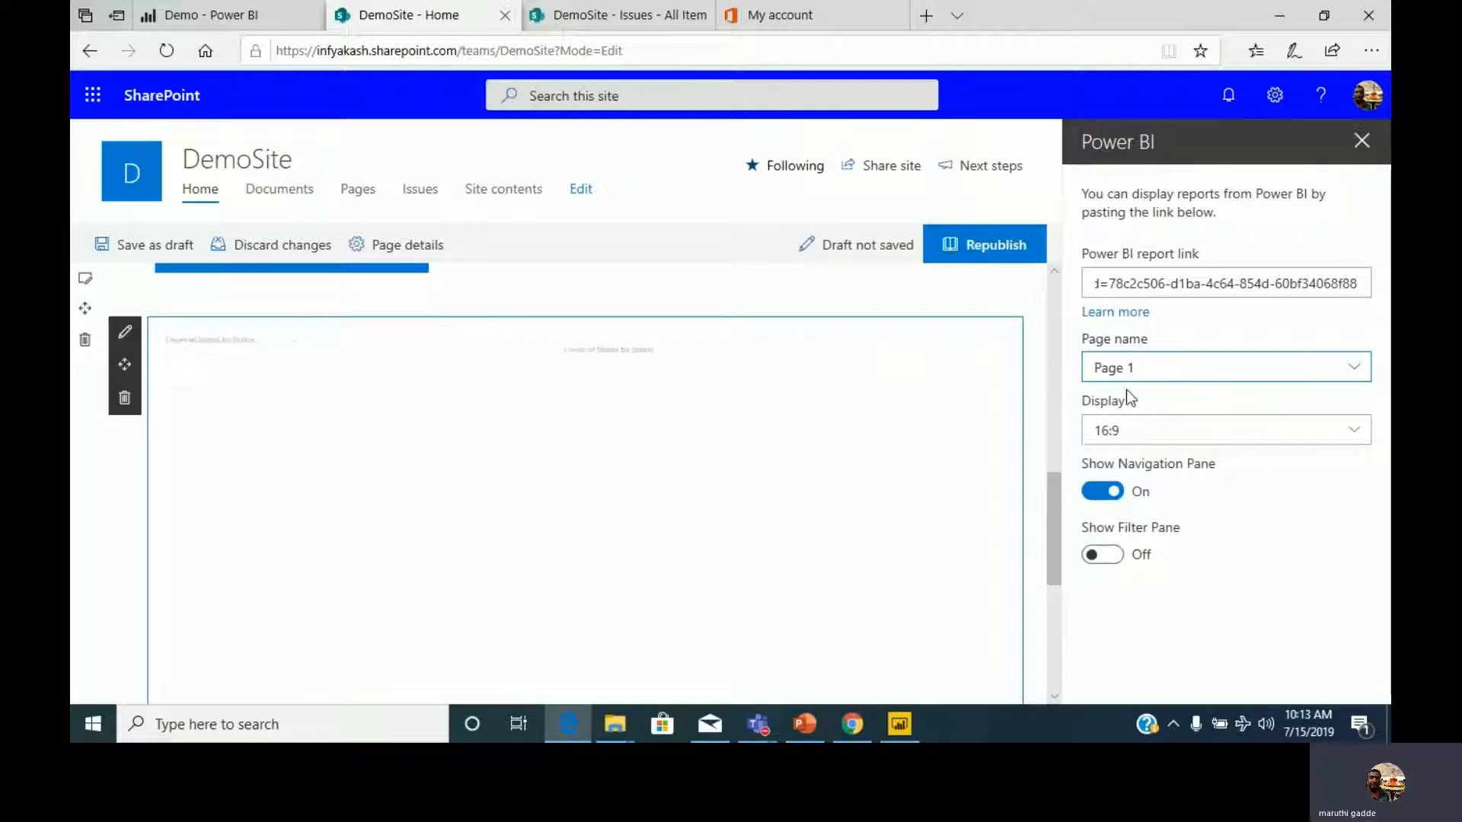
{"action": "left_click", "coordinate": [899, 723]}
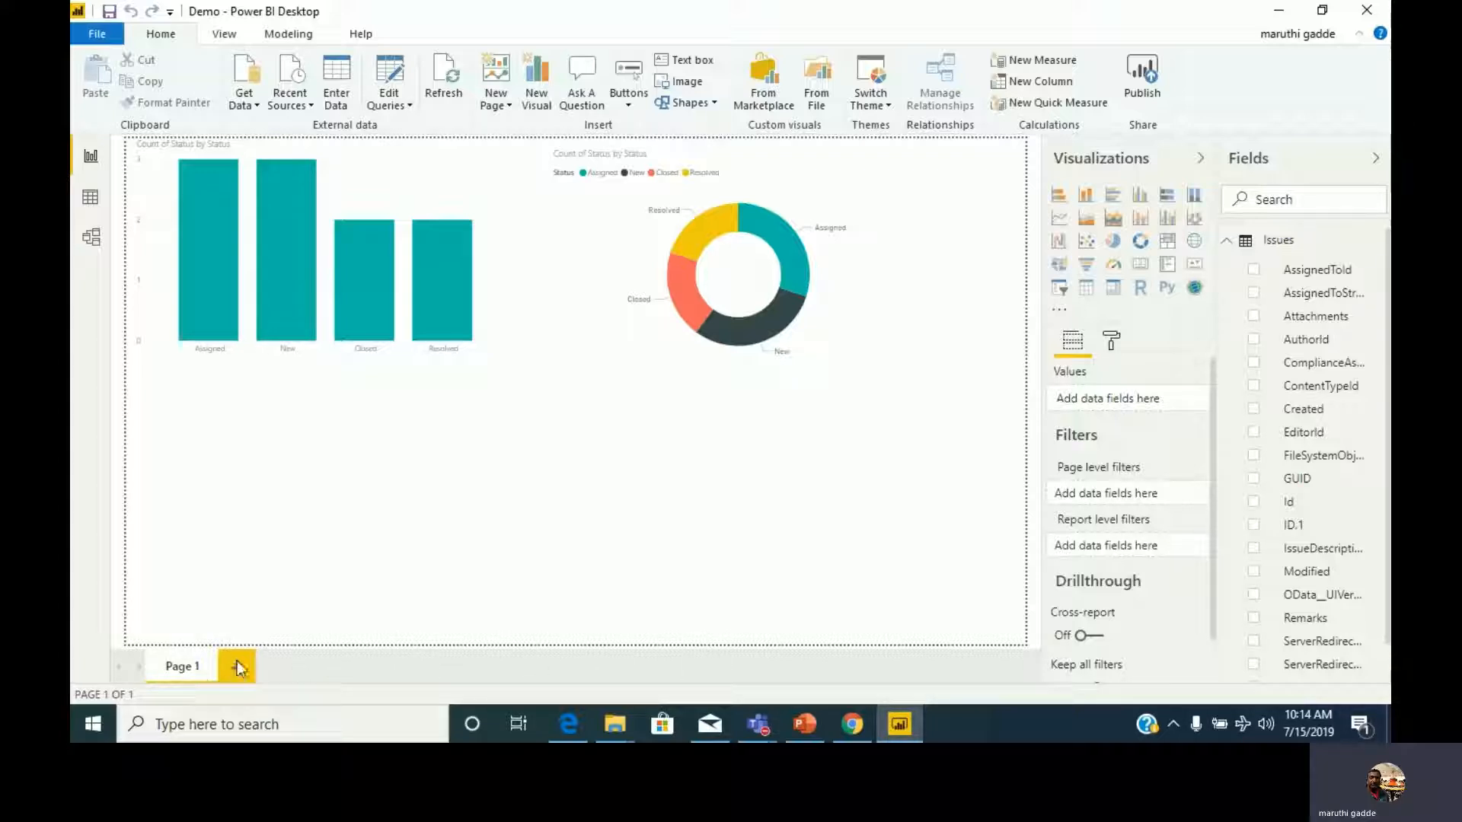
{"action": "left_click", "coordinate": [564, 723]}
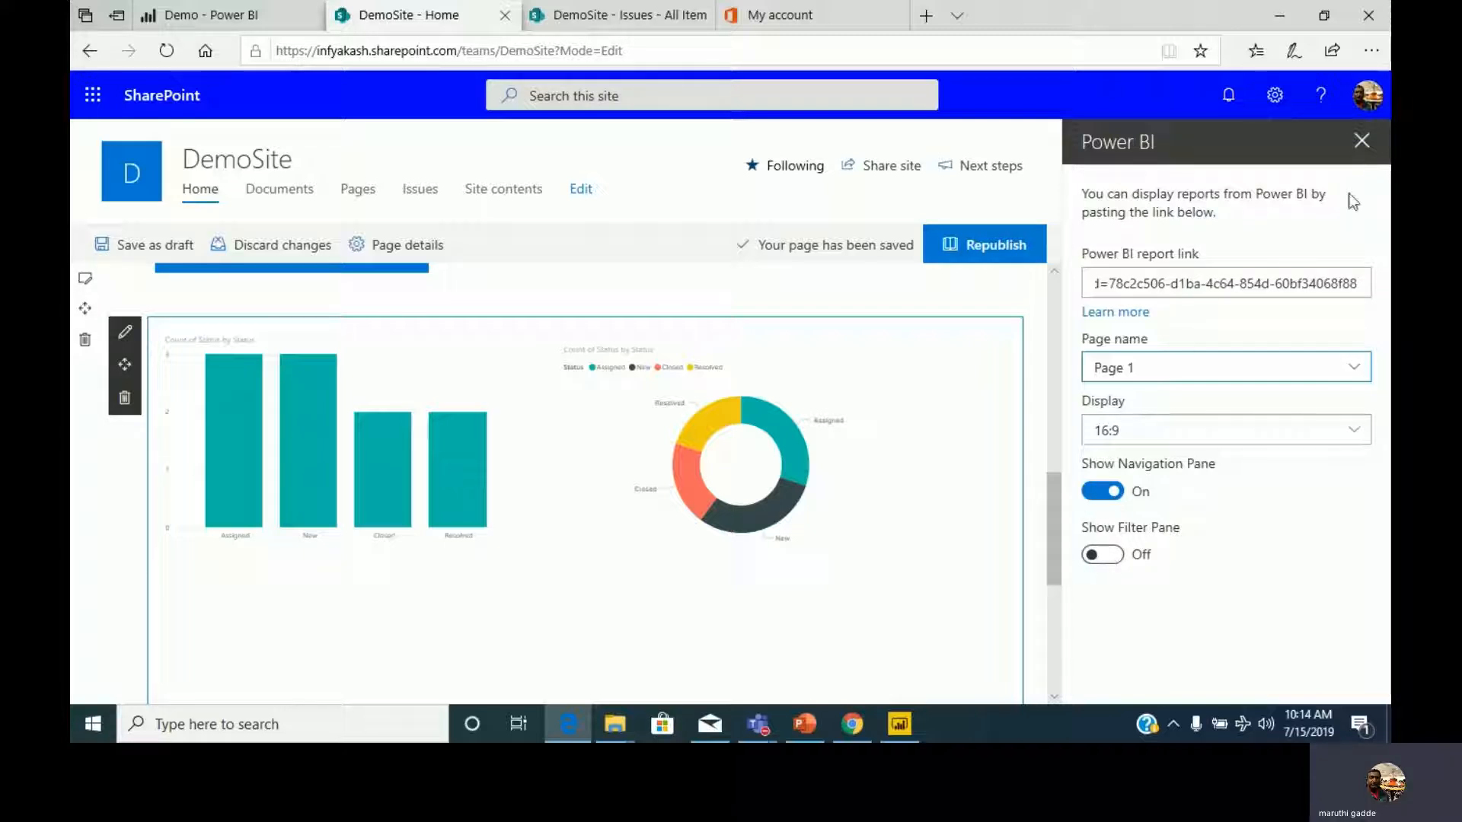
Close the web part settings, republish the DemoSite home page and view the embedded report.
{"action": "left_click", "coordinate": [1360, 142]}
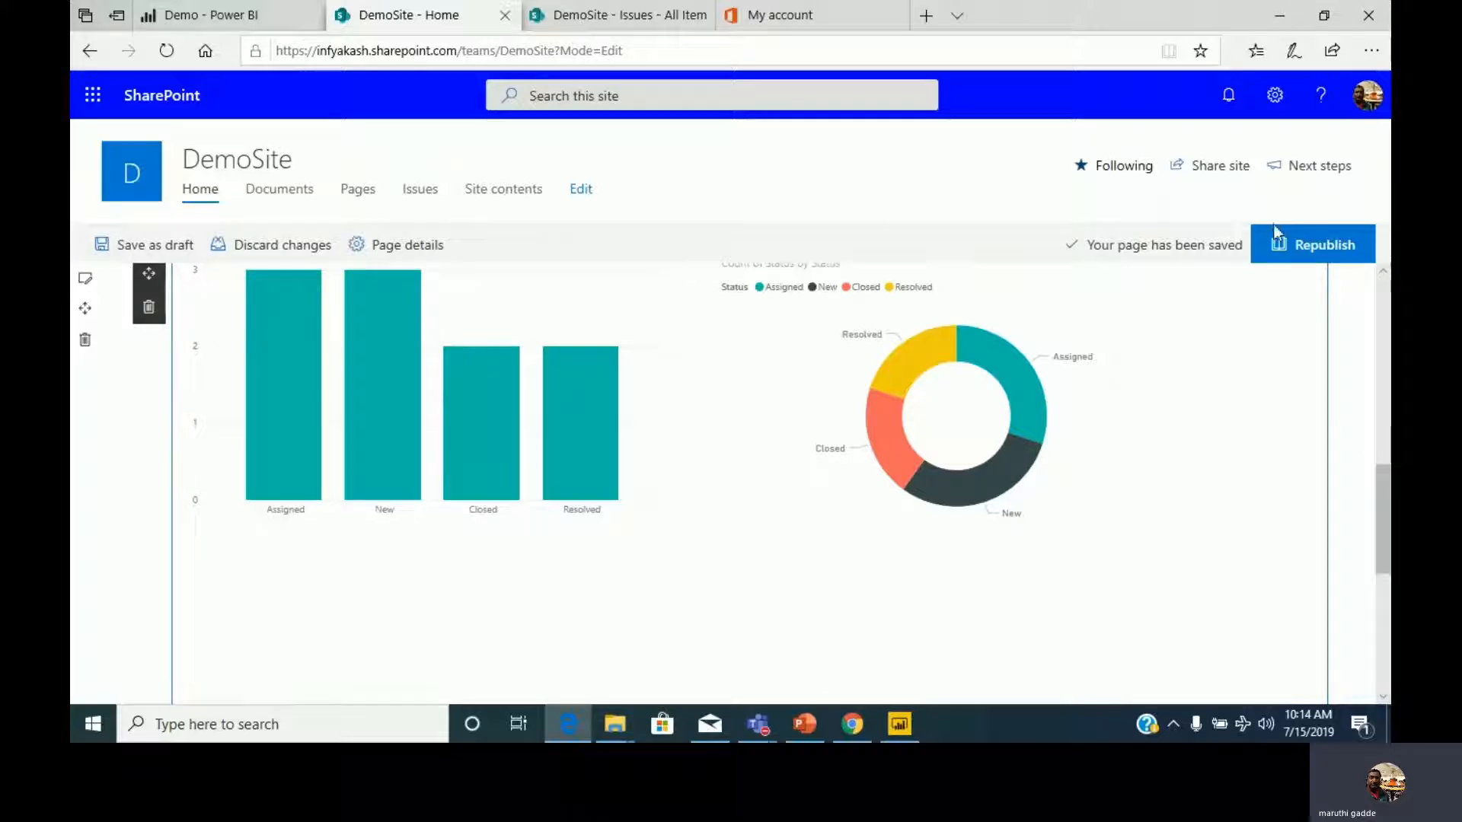
{"action": "left_click", "coordinate": [1323, 252]}
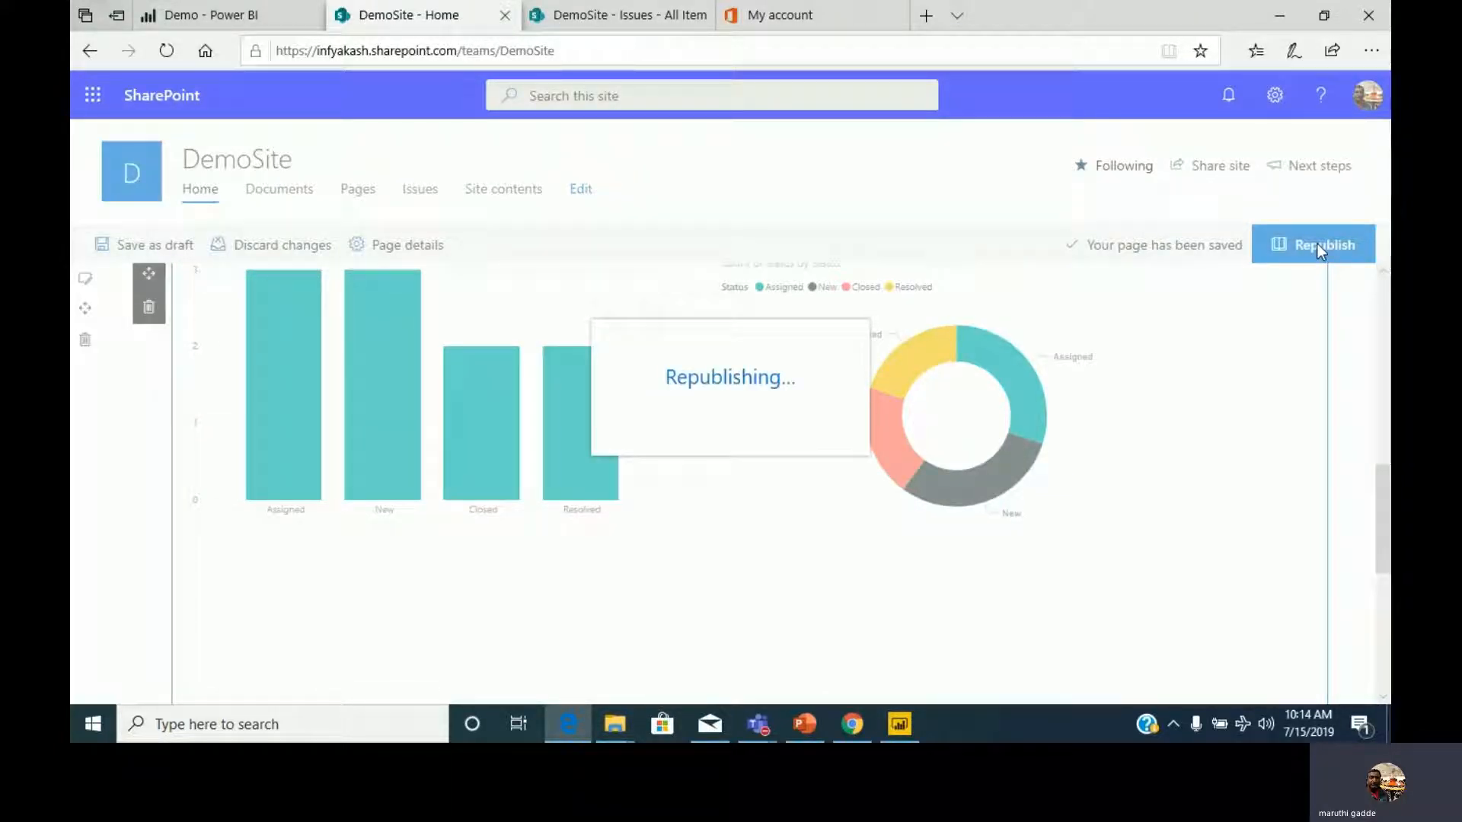
{"action": "scroll", "coordinate": [1313, 329], "scroll_direction": "down", "scroll_amount": 4}
{"action": "scroll", "coordinate": [1313, 327], "scroll_direction": "down", "scroll_amount": 5}
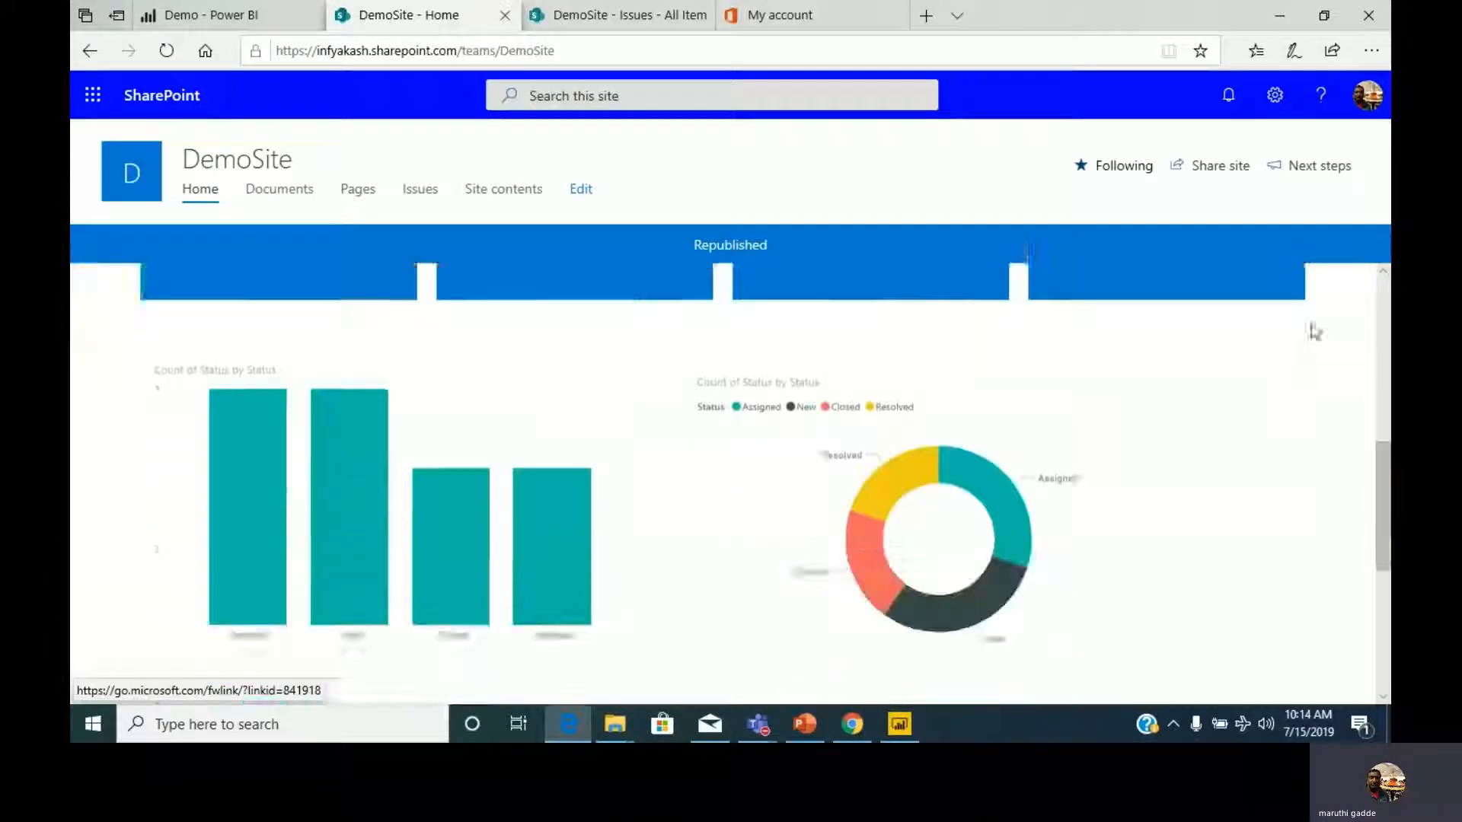
{"action": "scroll", "coordinate": [698, 427], "scroll_direction": "up", "scroll_amount": 3}
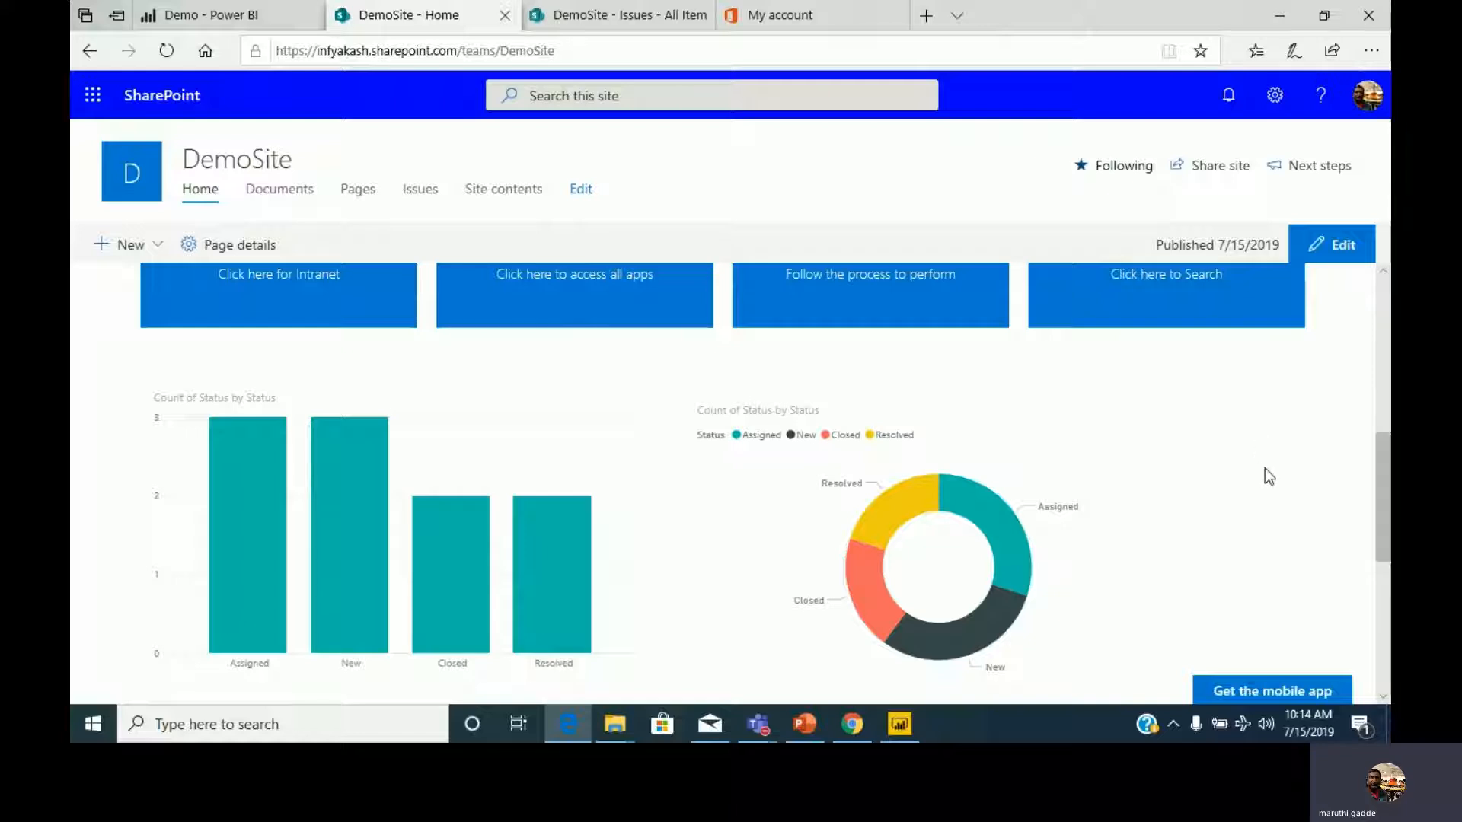
Switch to the Power BI service, examine the Demo report's sharing options and close them without granting access.
{"action": "left_click", "coordinate": [210, 15]}
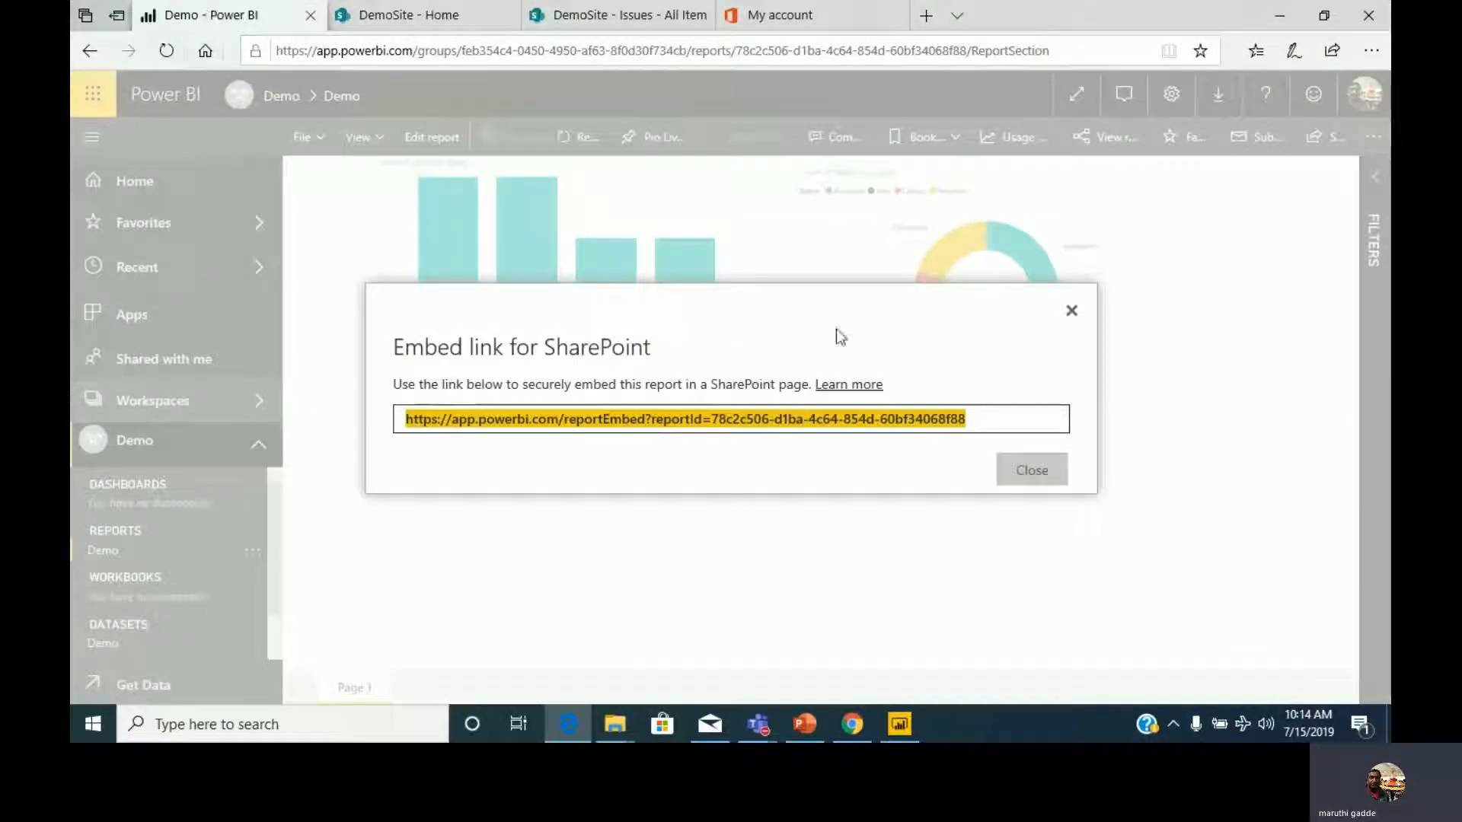
{"action": "left_click", "coordinate": [1031, 470]}
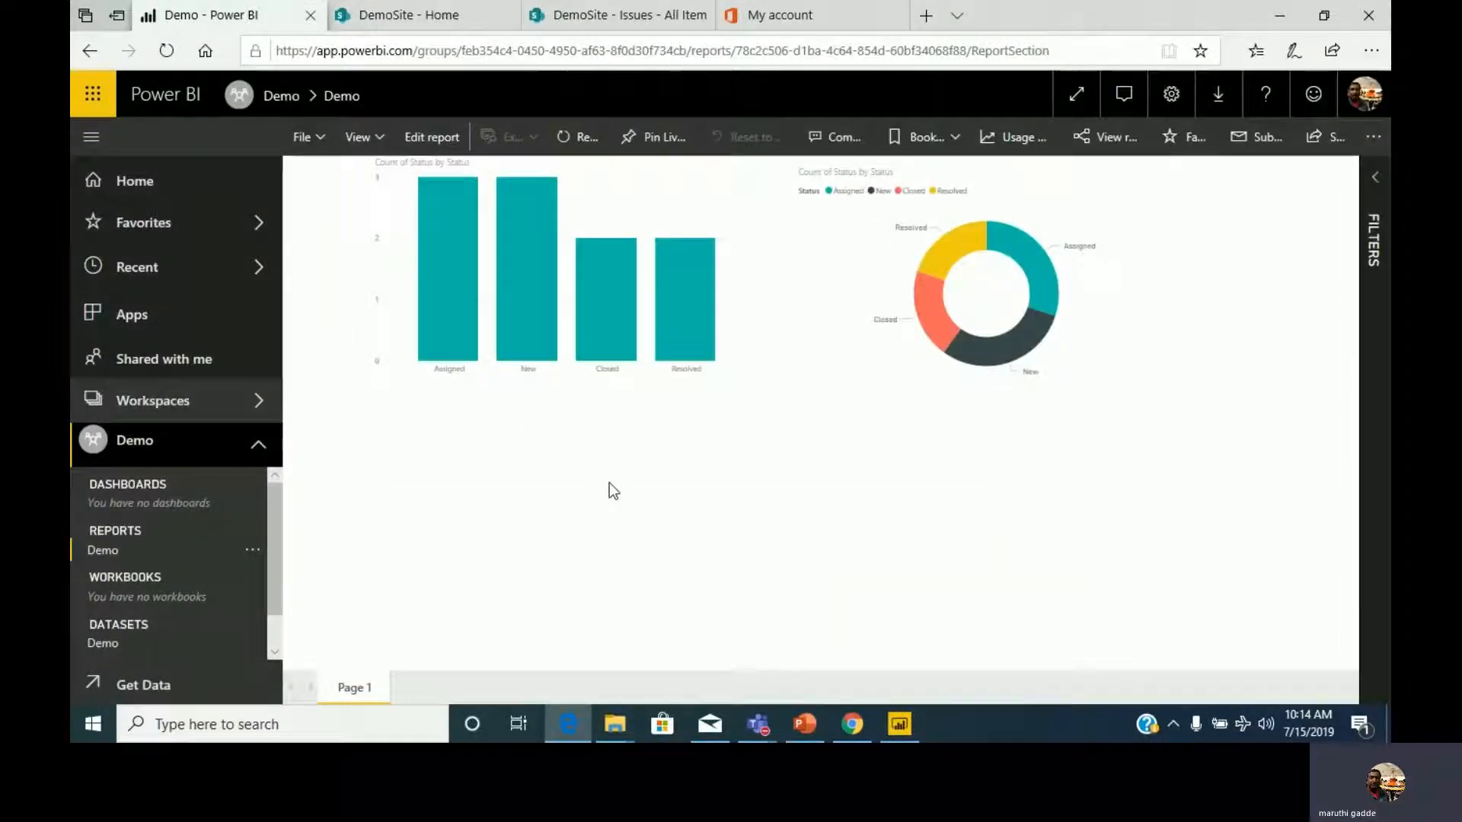
{"action": "left_click", "coordinate": [1336, 143]}
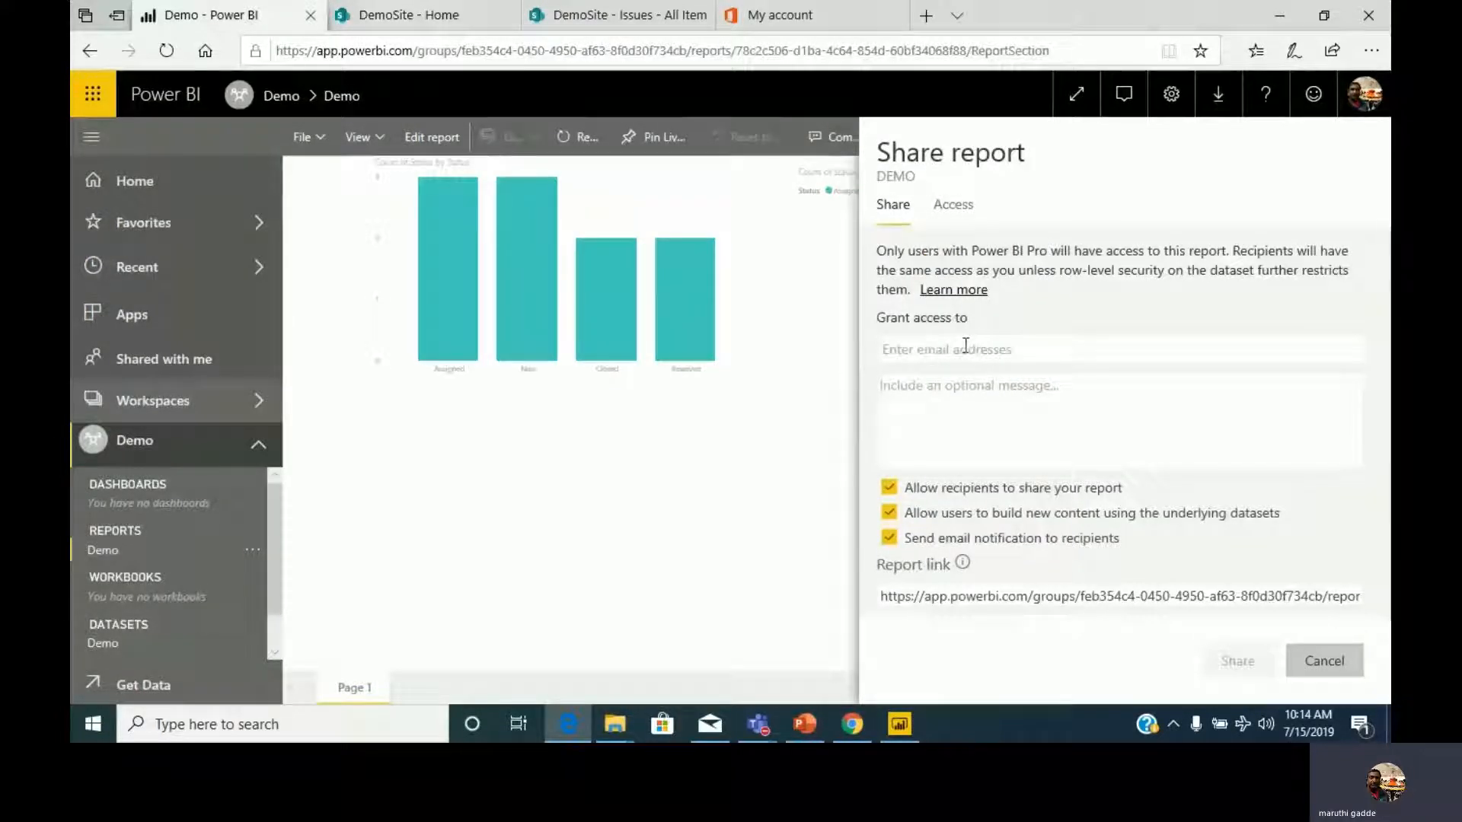
{"action": "left_click", "coordinate": [966, 346]}
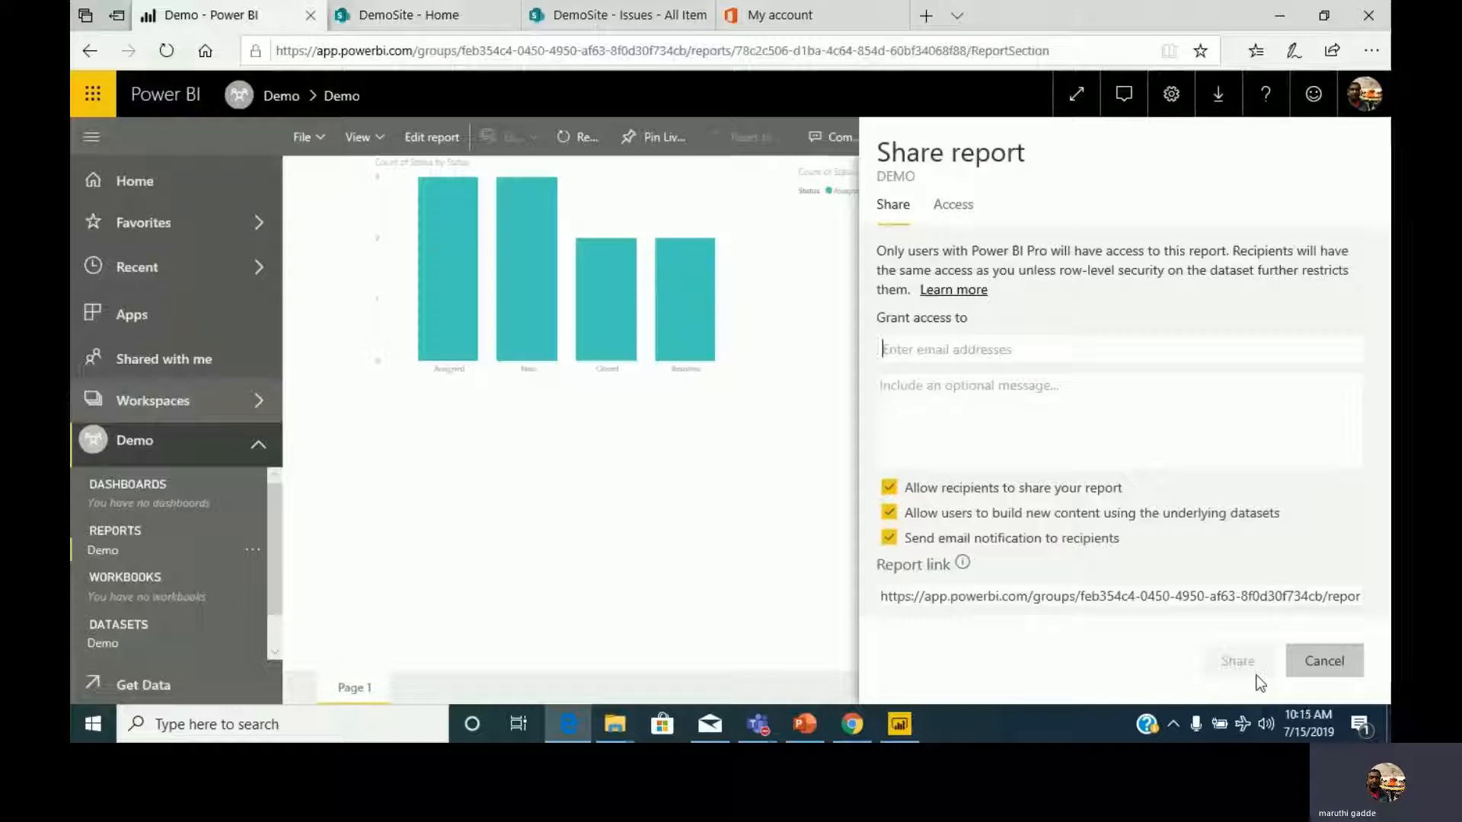
{"action": "left_click", "coordinate": [816, 621]}
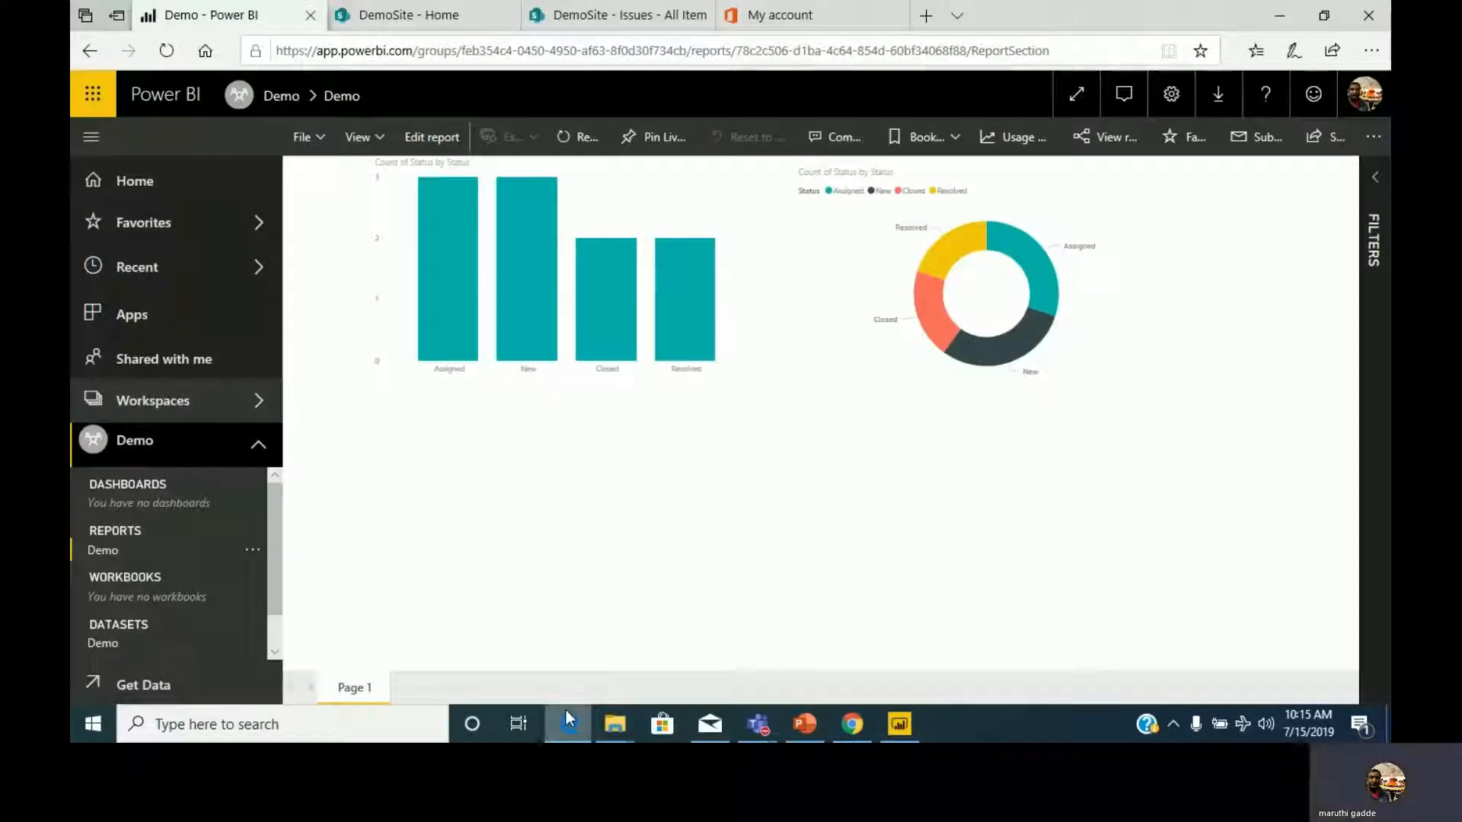
Return to the DemoSite home page and review the embedded Power BI charts.
{"action": "left_click", "coordinate": [411, 15]}
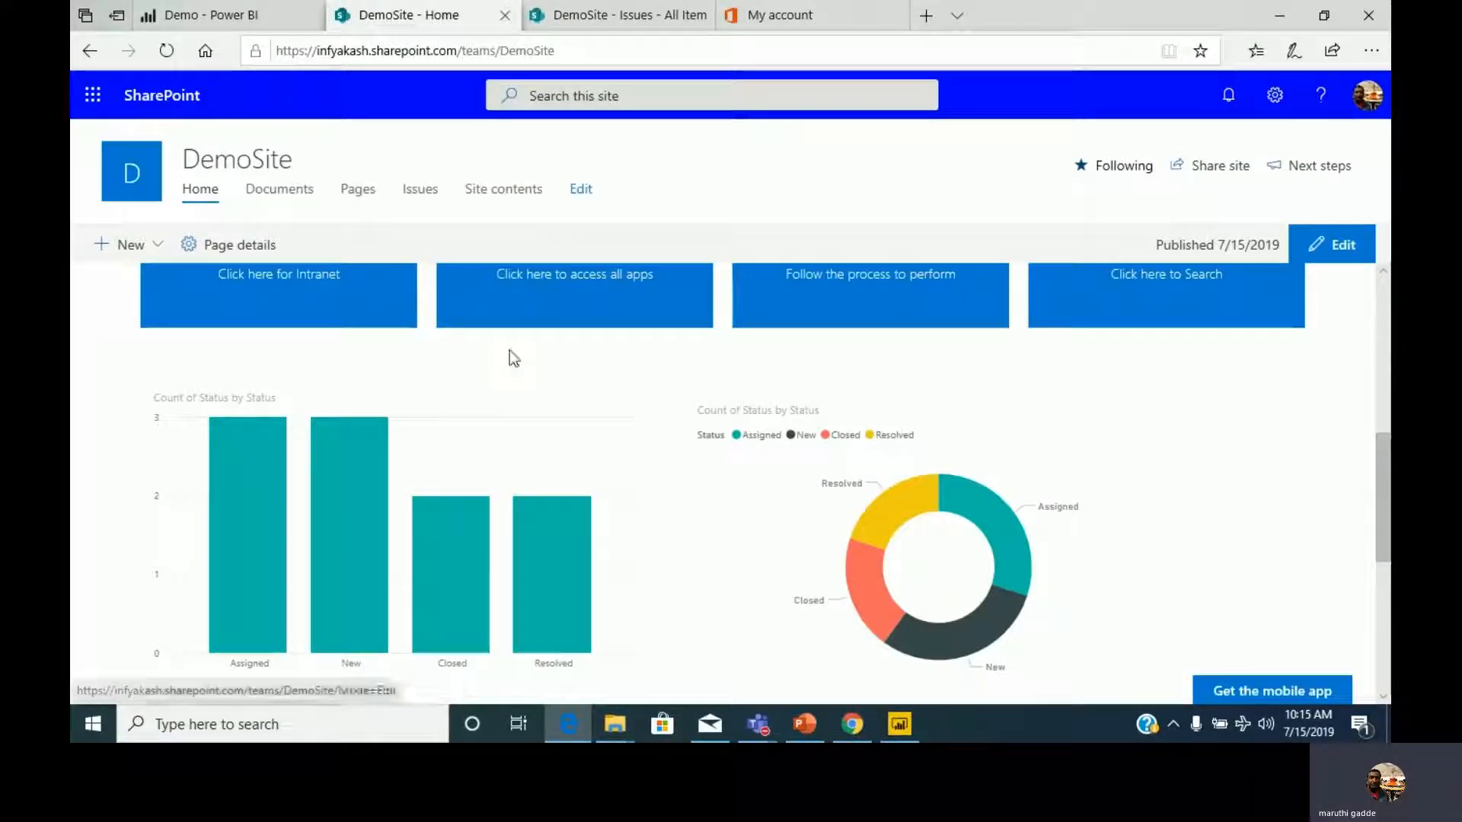
{"action": "scroll", "coordinate": [509, 350], "scroll_direction": "up", "scroll_amount": 3}
{"action": "scroll", "coordinate": [509, 356], "scroll_direction": "down", "scroll_amount": 4}
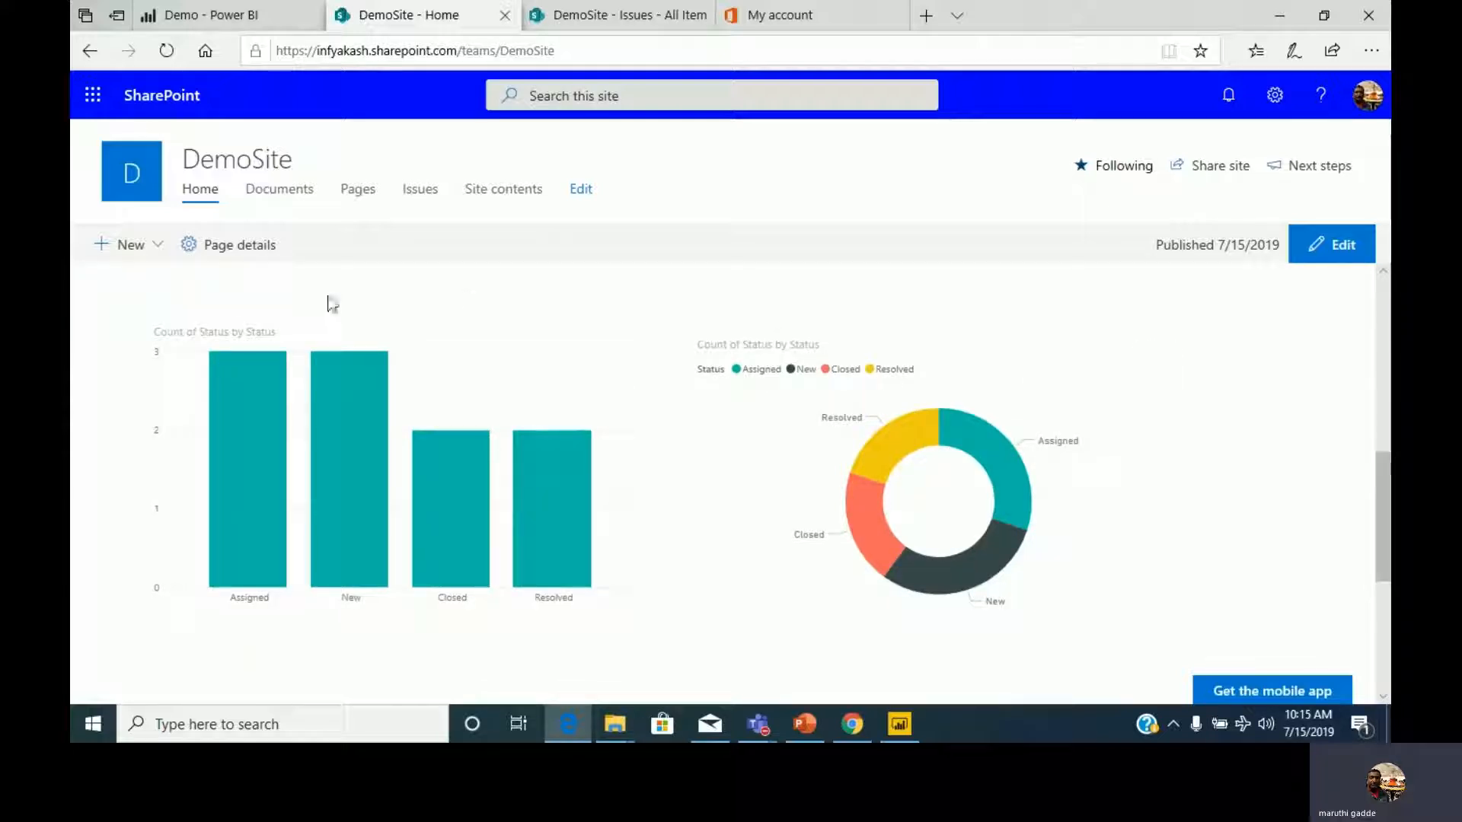